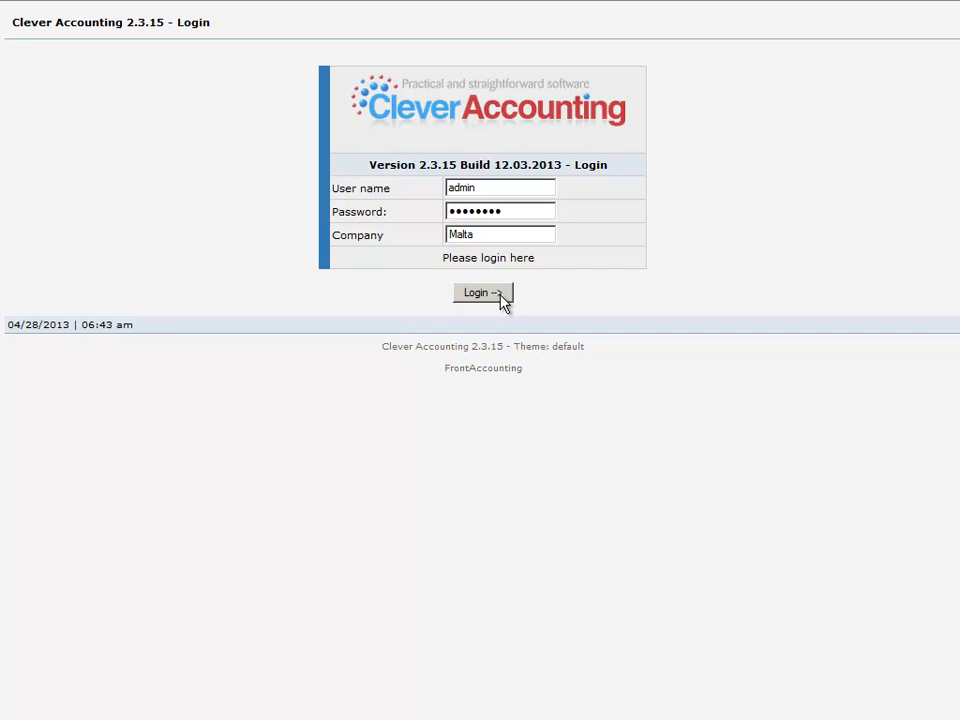
Log in to the Malta company and review the 2013 entry in the fiscal years list
left_click(502, 300)
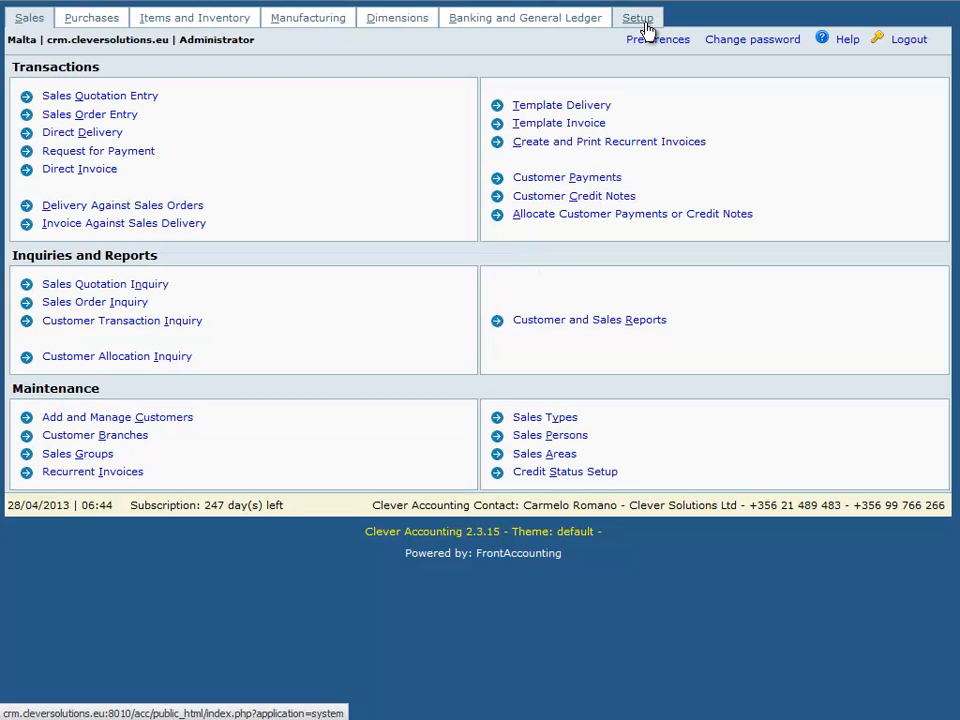
left_click(644, 22)
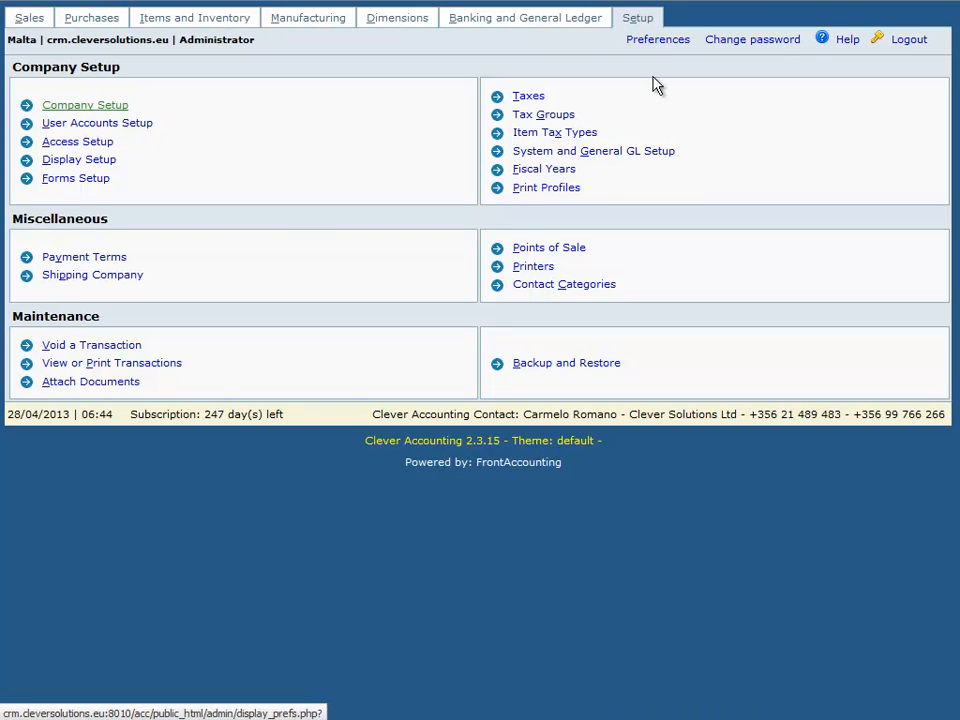
left_click(549, 175)
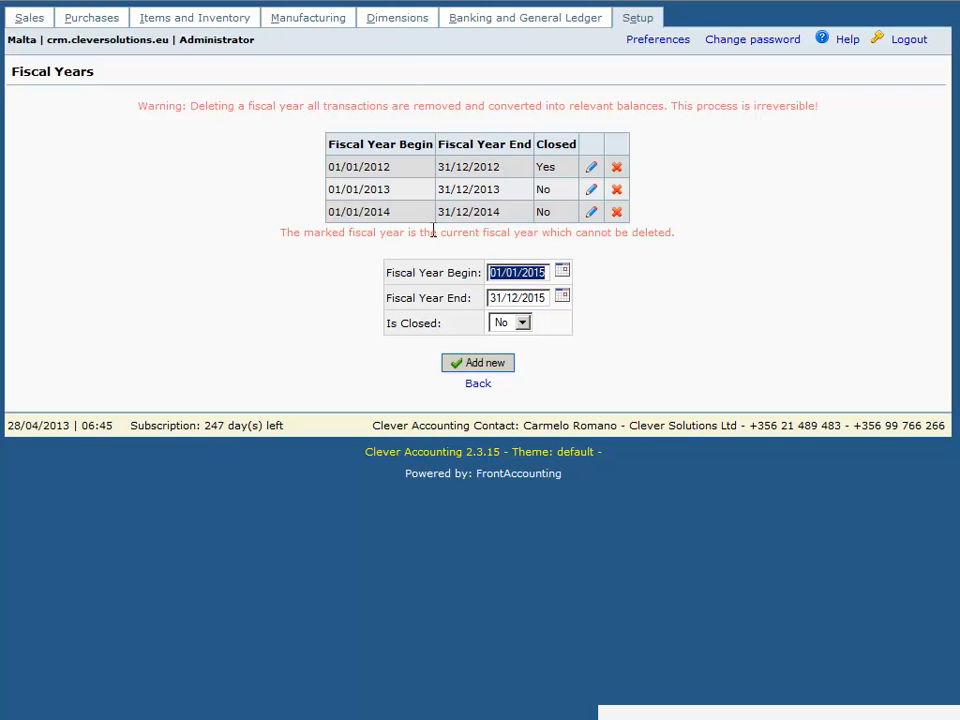
left_click_drag(331, 192, 694, 197)
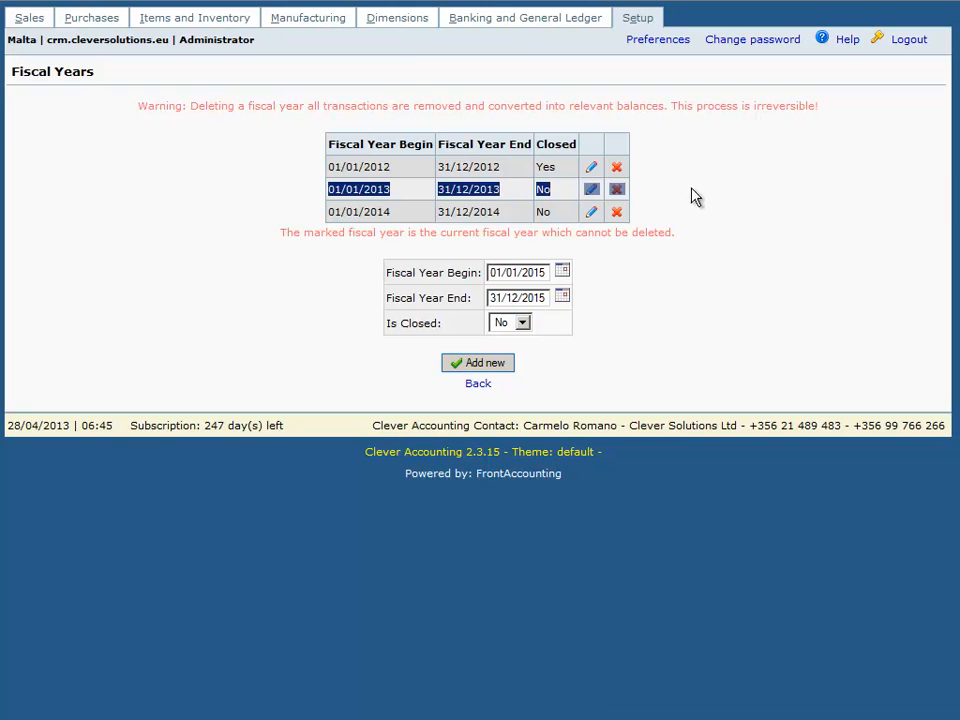
left_click(748, 205)
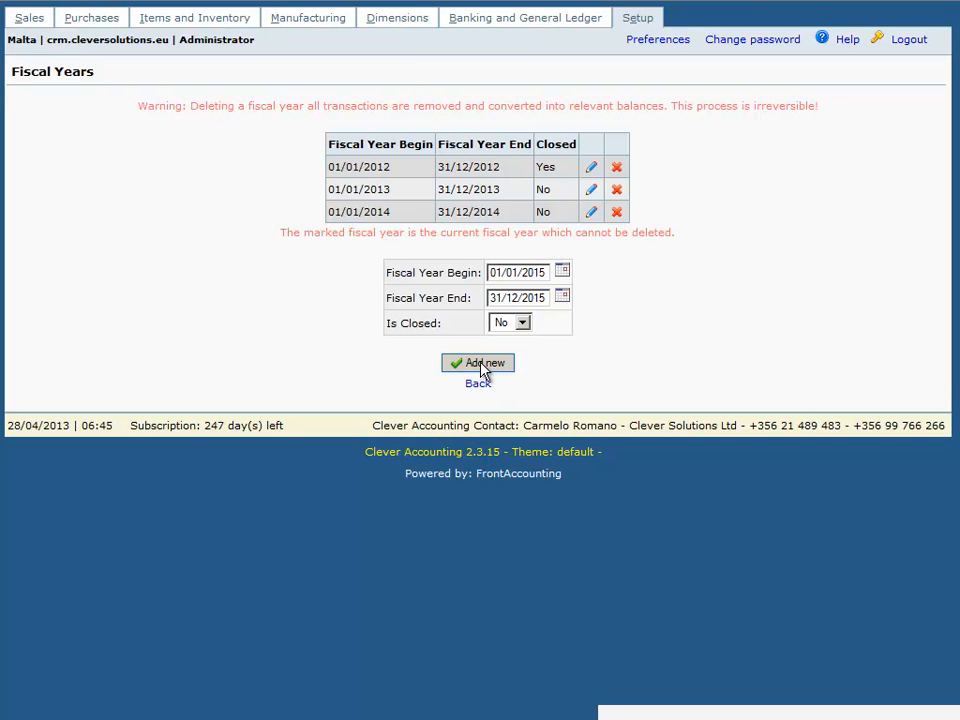
In the company setup, set the name to Clever Demo Company Ltd and fill in its address, contact and registration details
left_click(645, 24)
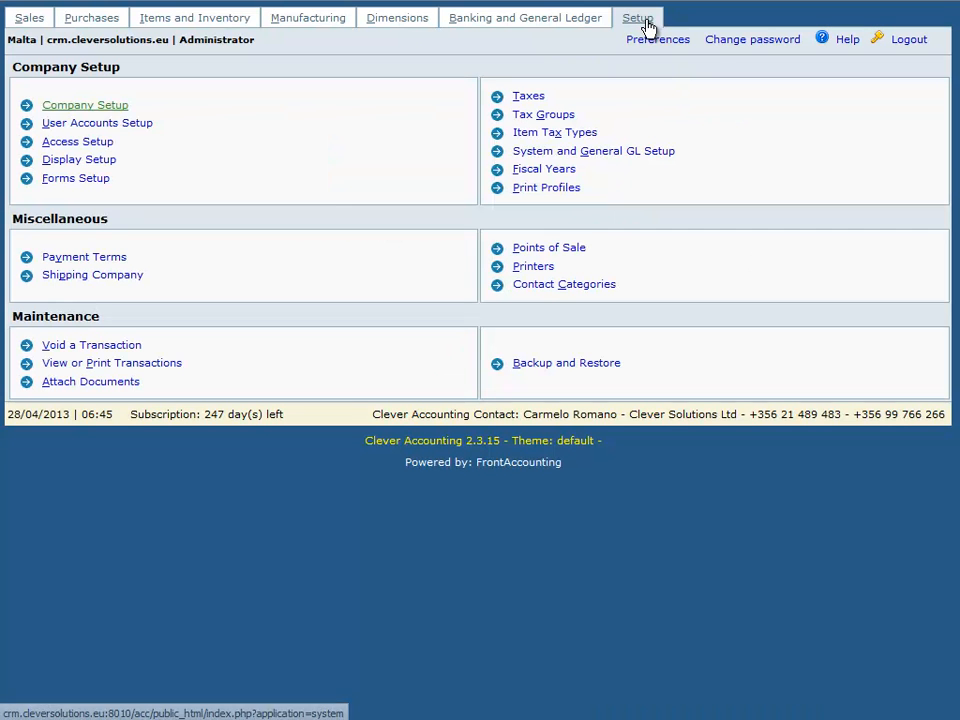
left_click(112, 117)
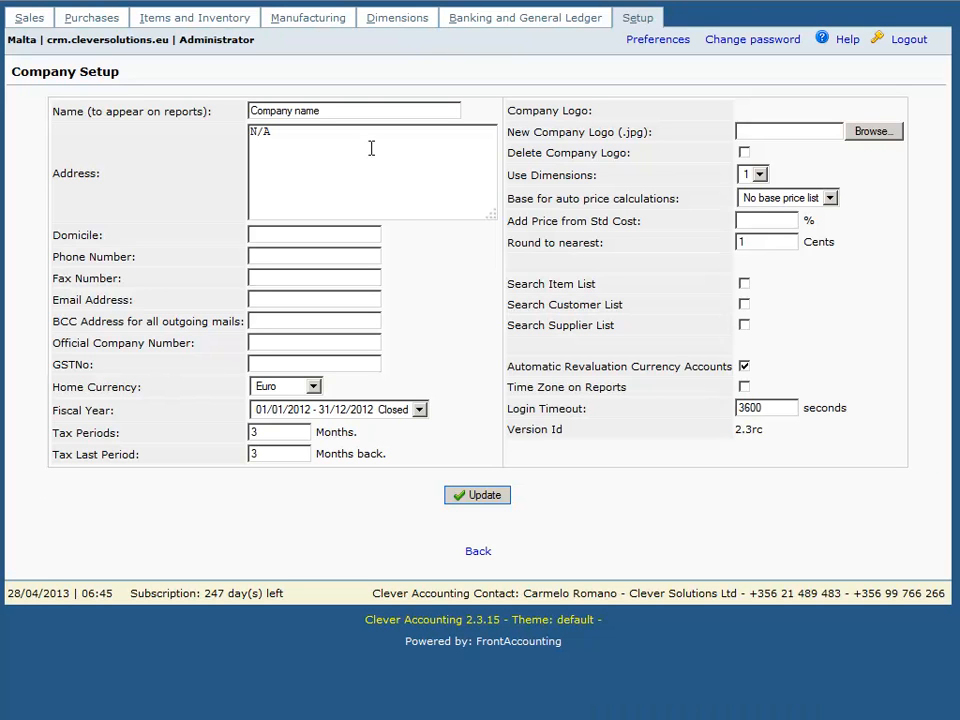
triple_click(346, 111)
left_click(346, 111)
left_click_drag(346, 111, 252, 105)
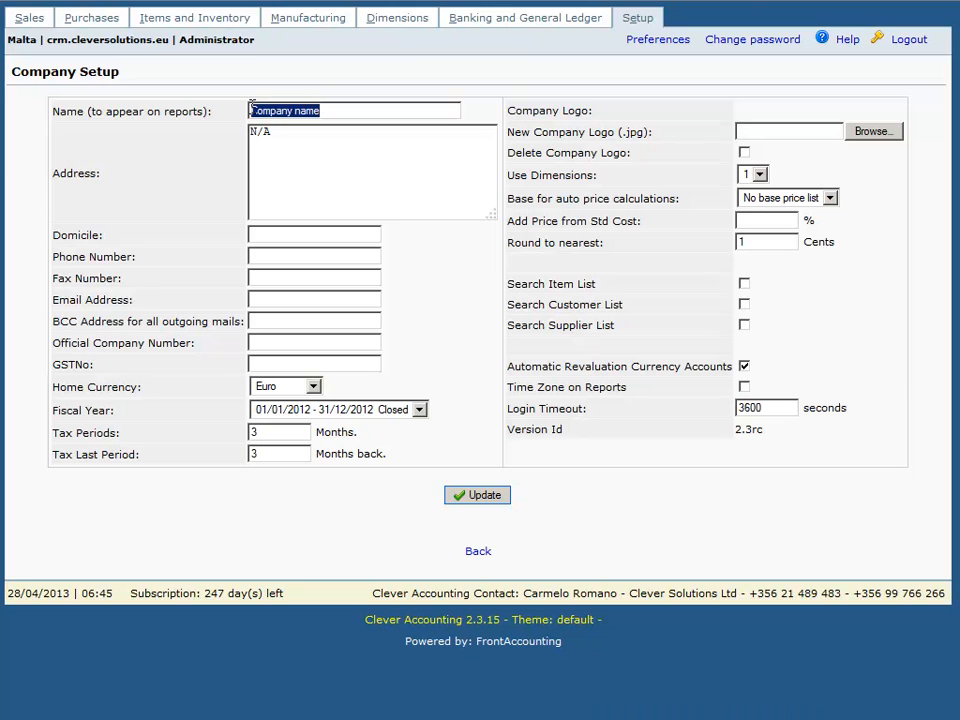
type("Demo")
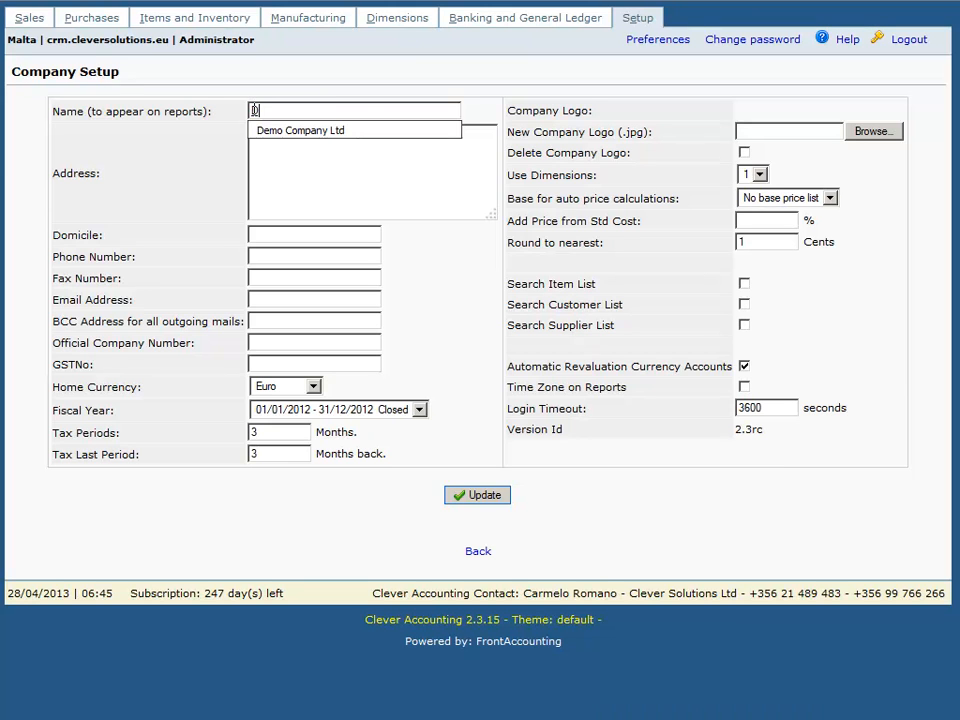
key("Down")
key("Return")
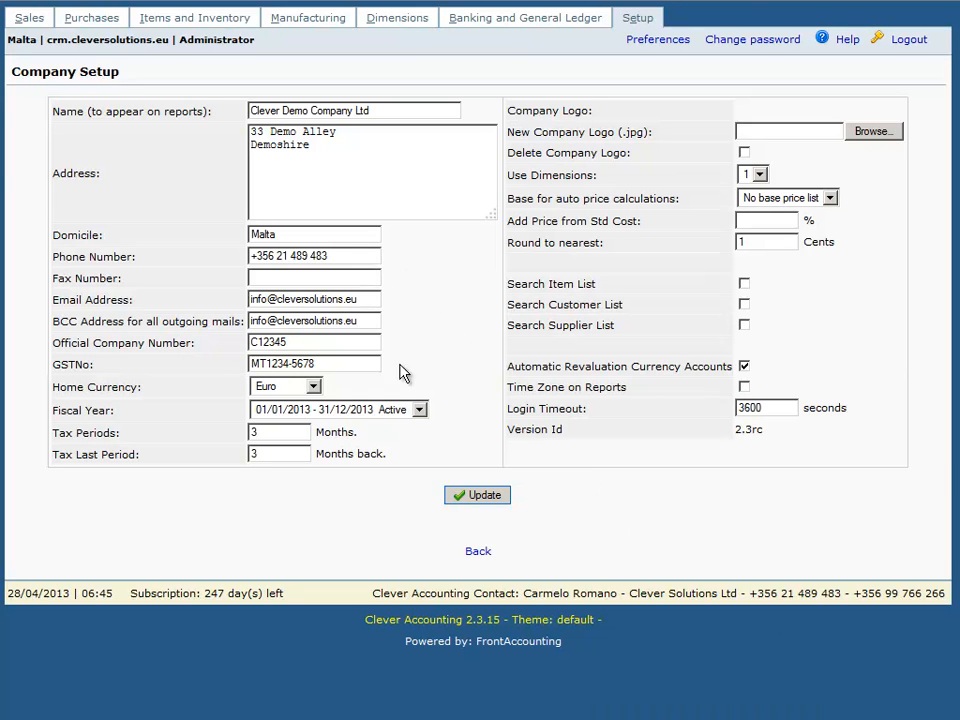
Choose fiscal year 01/01/2013 - 31/12/2013, attach the logo file CA_logo-option1-2500px.png, and update the company setup
left_click(420, 412)
left_click(420, 450)
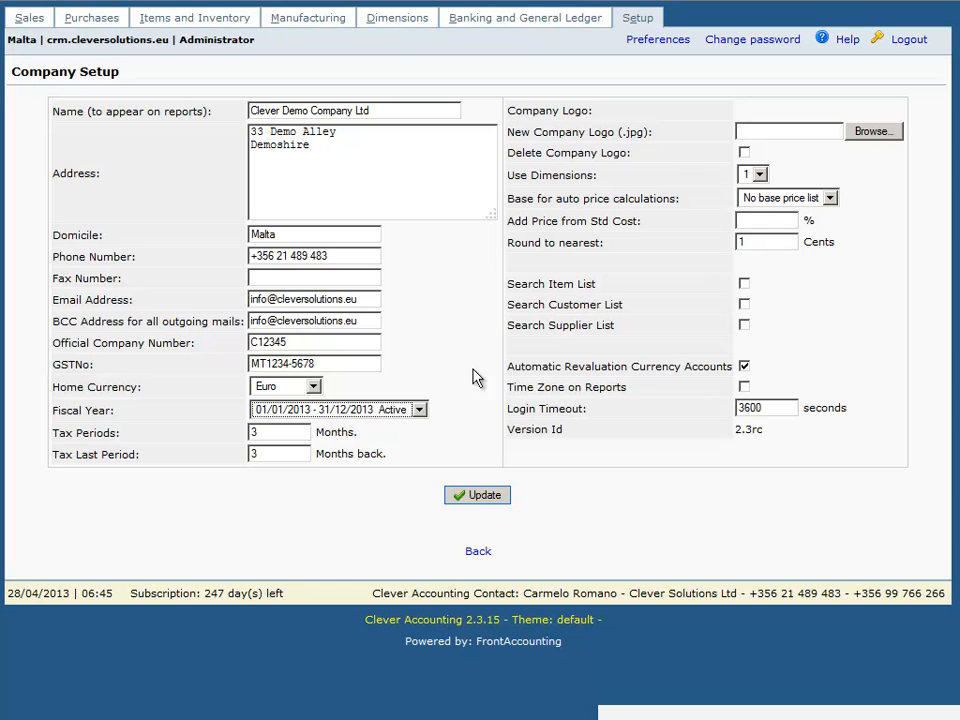
left_click(872, 133)
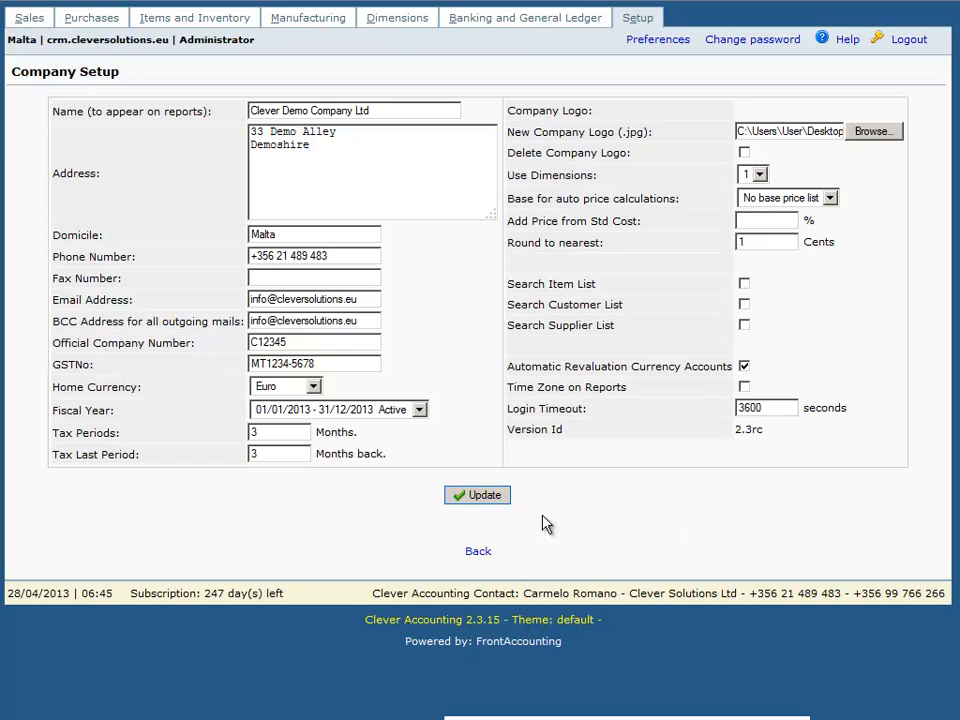
left_click(482, 497)
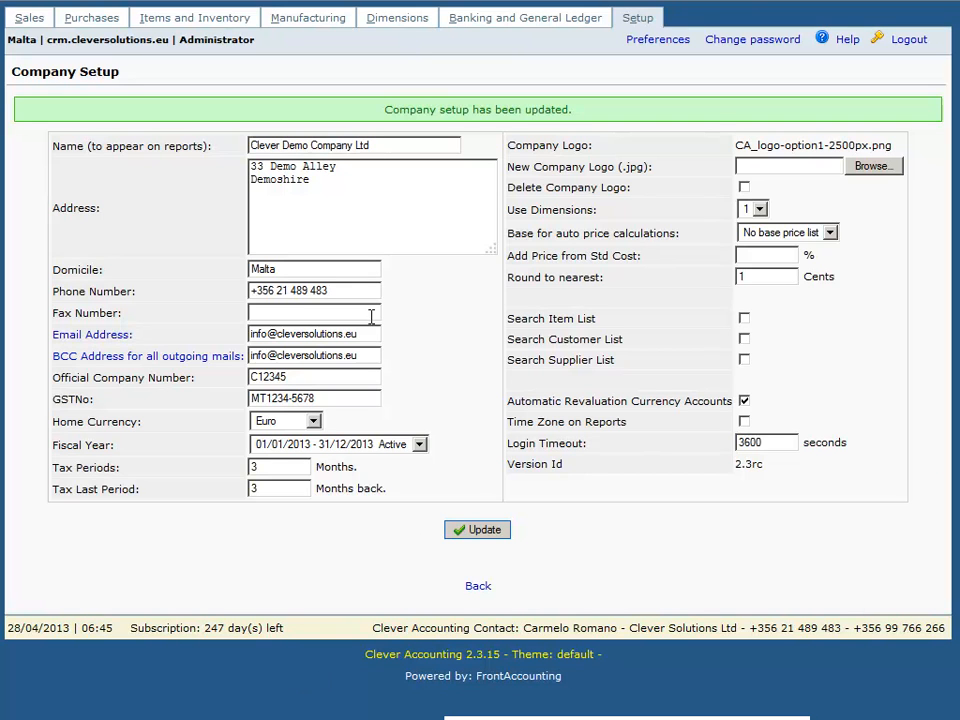
Review the existing bank accounts and the GL accounts they are linked to
left_click(459, 30)
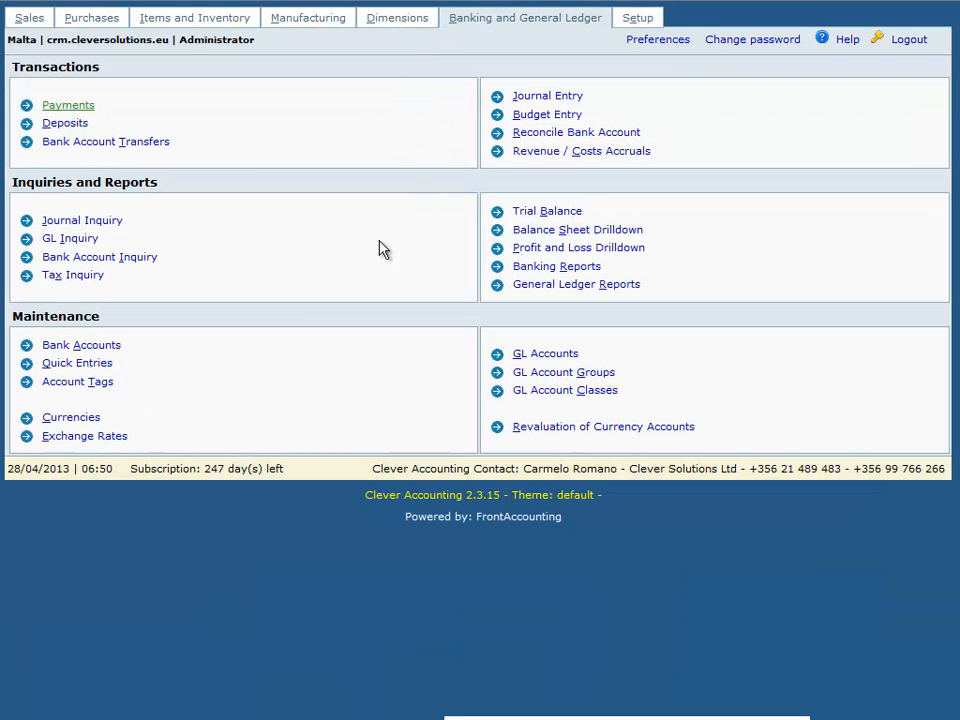
left_click(107, 352)
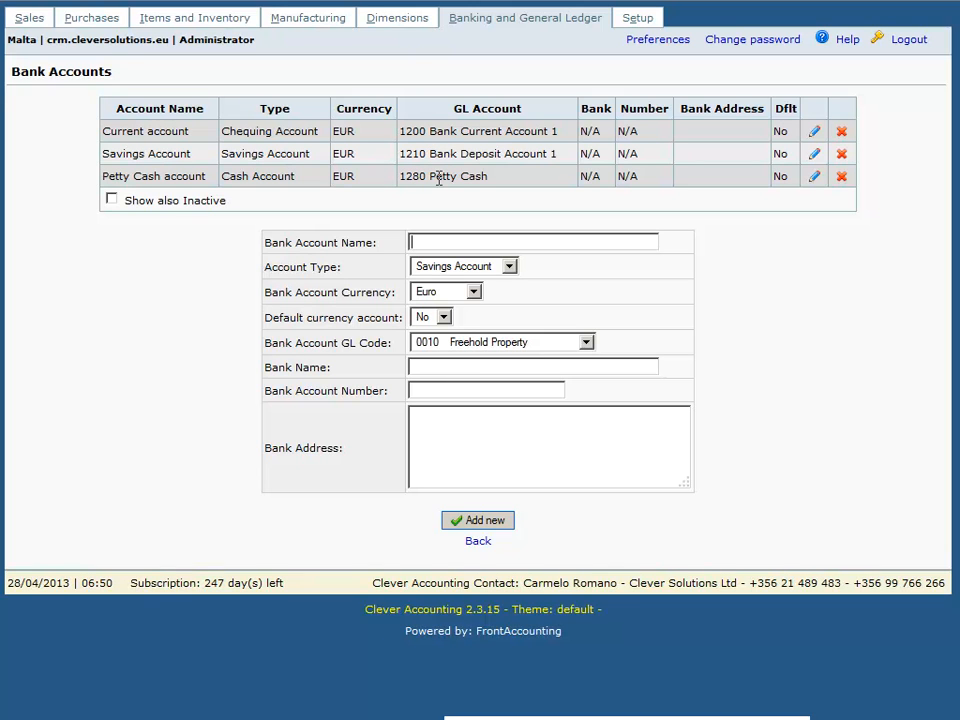
Check the existing GL account codes and add account 1260 named Credit Card in the CURRENT ASSETS group
left_click(521, 21)
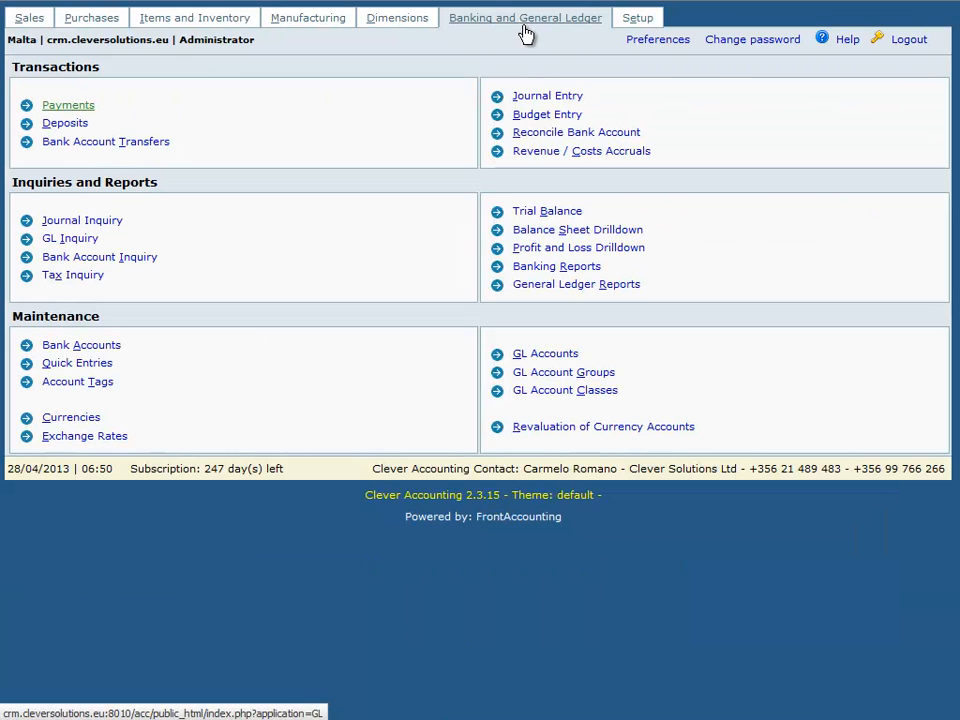
left_click(547, 355)
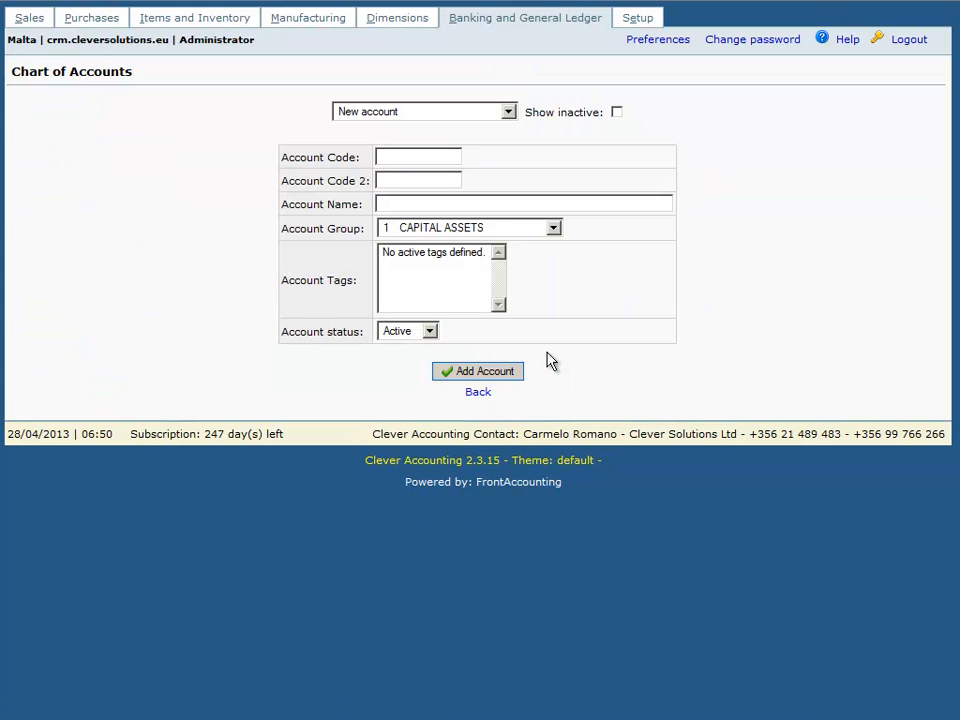
left_click(509, 112)
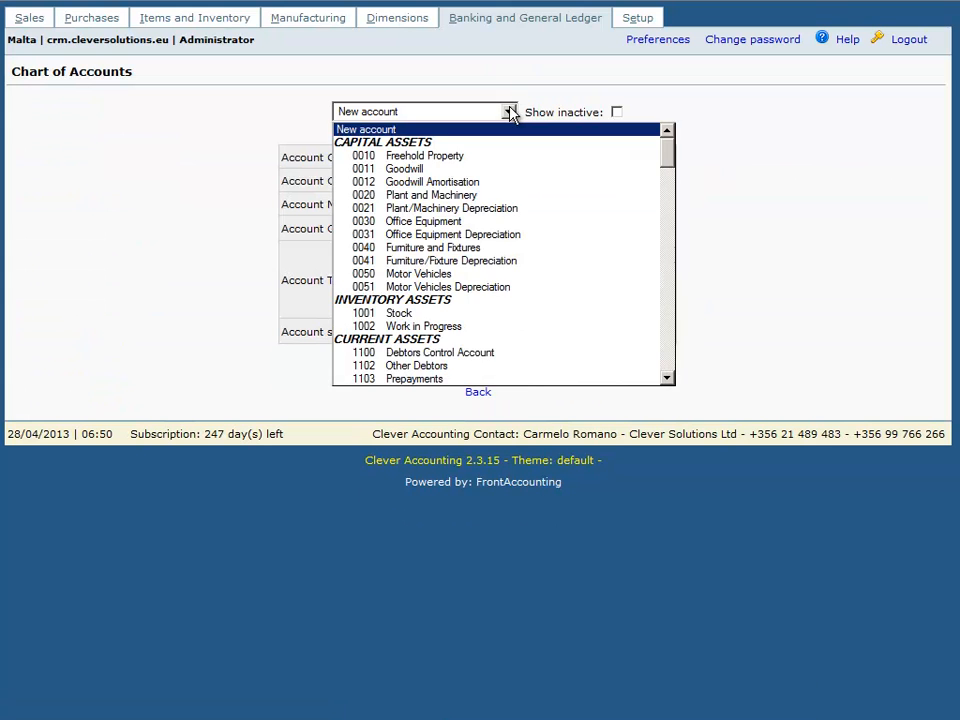
left_click_drag(668, 160, 671, 176)
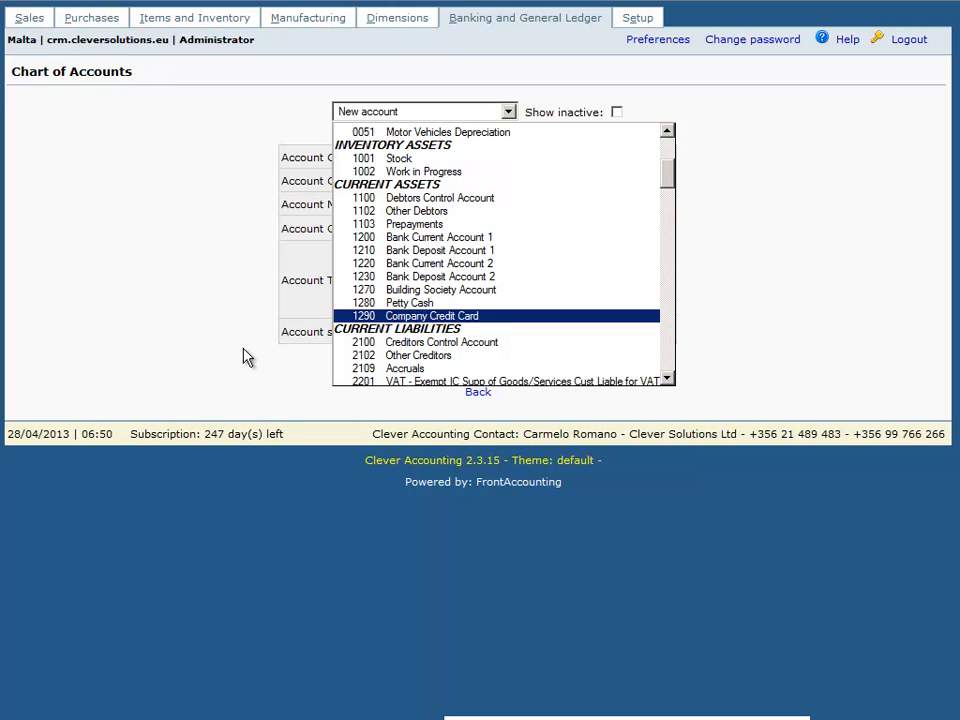
key("Escape")
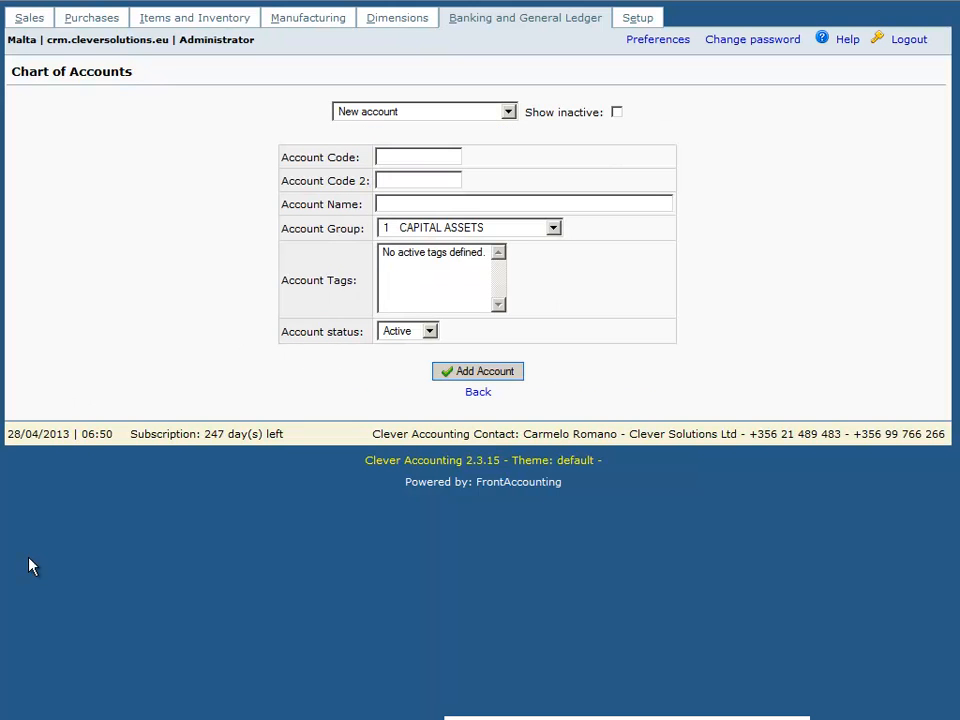
left_click(428, 155)
type("1260")
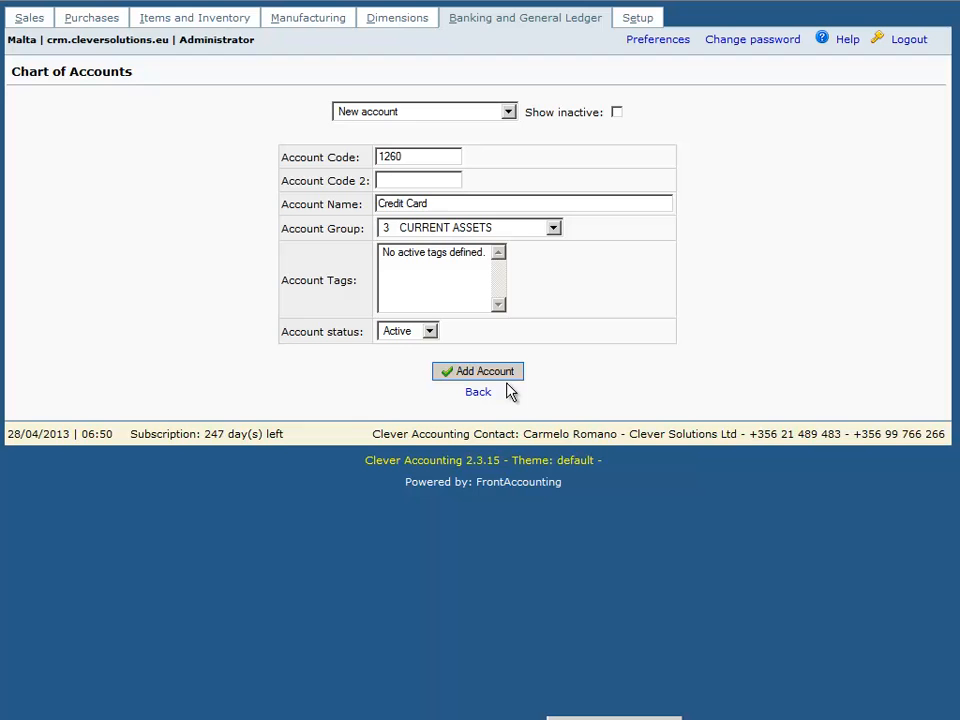
left_click(488, 377)
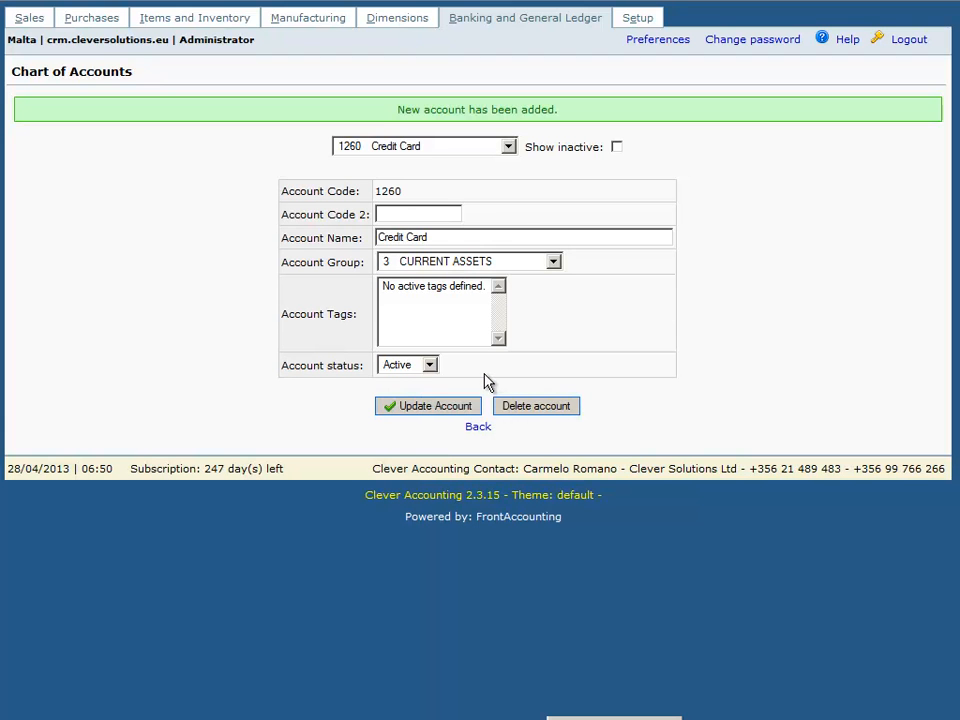
Look up the new Credit Card account under current assets in the chart of accounts list
left_click(508, 147)
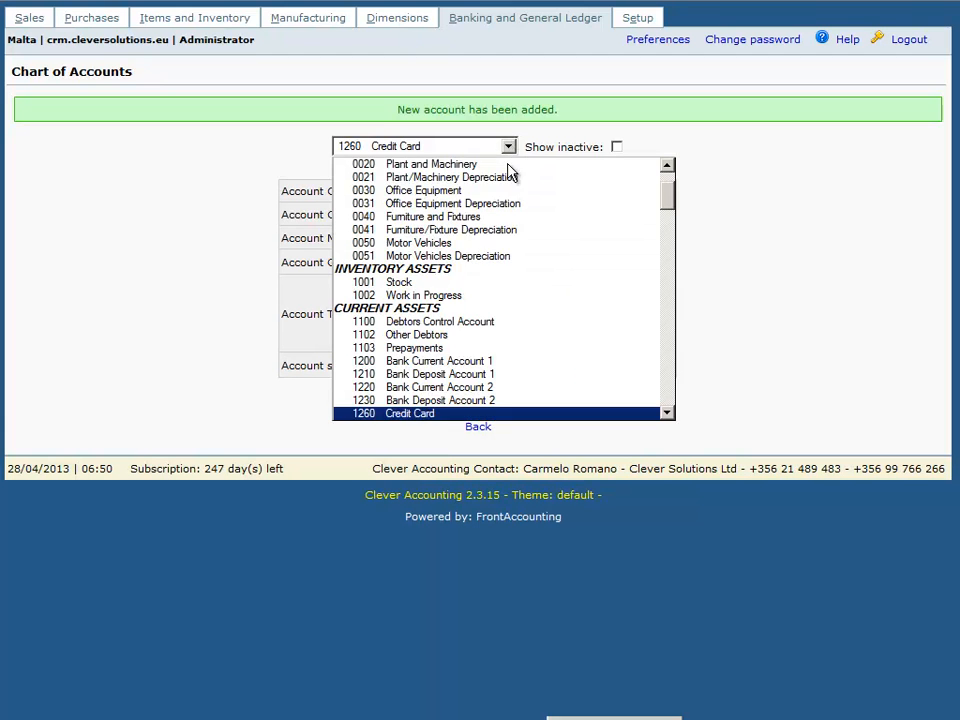
left_click_drag(676, 215, 677, 229)
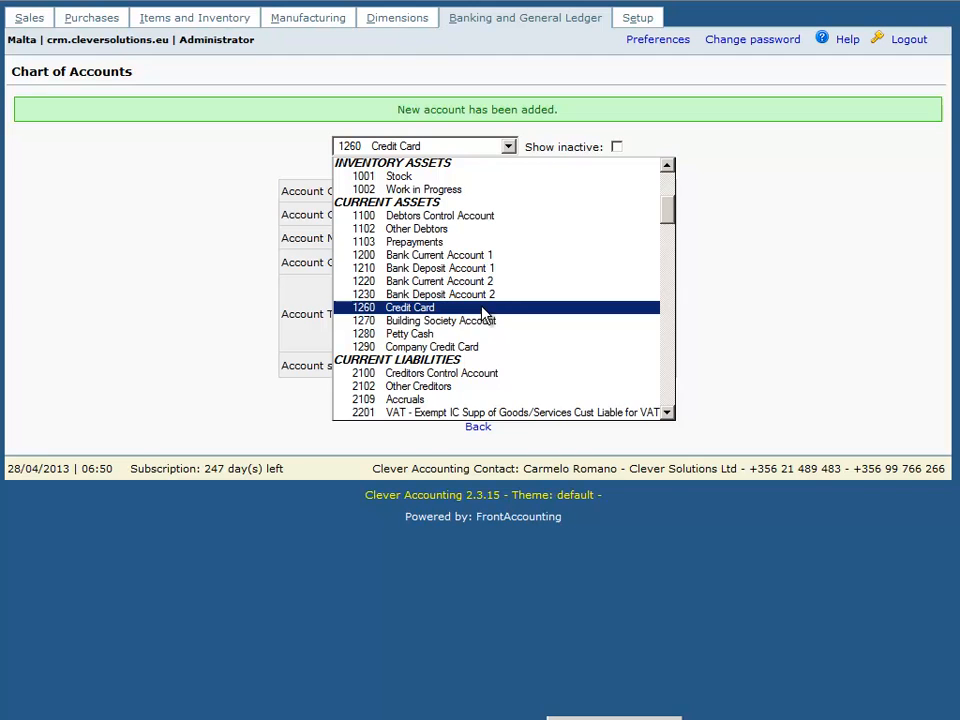
left_click(631, 519)
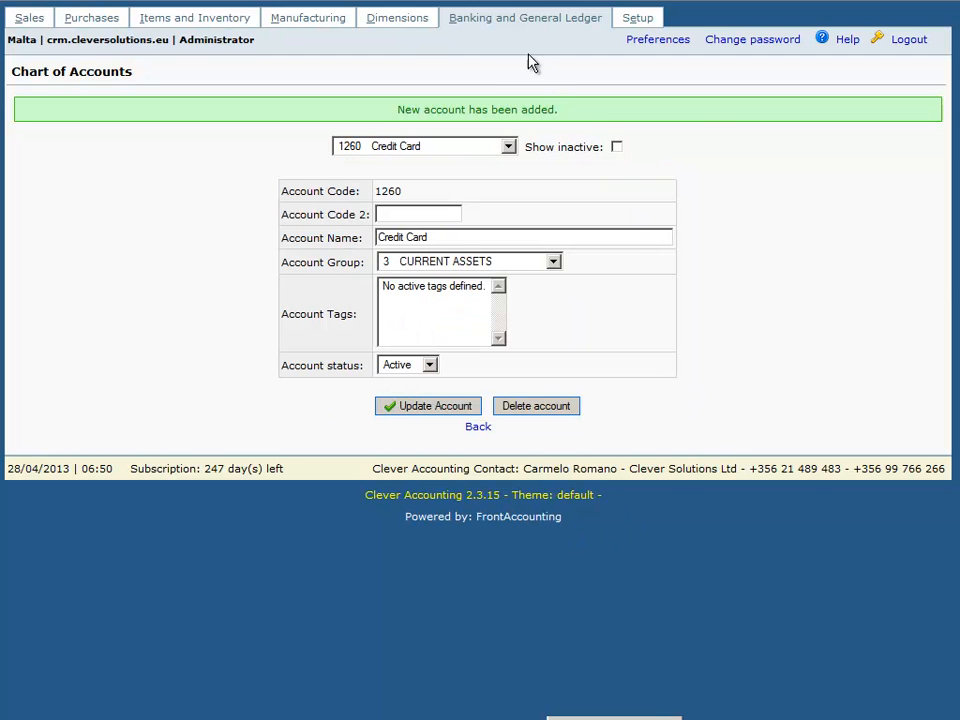
Start a new bank account named Credit Card, with type Credit Account and GL code 1260 Credit Card
left_click(522, 22)
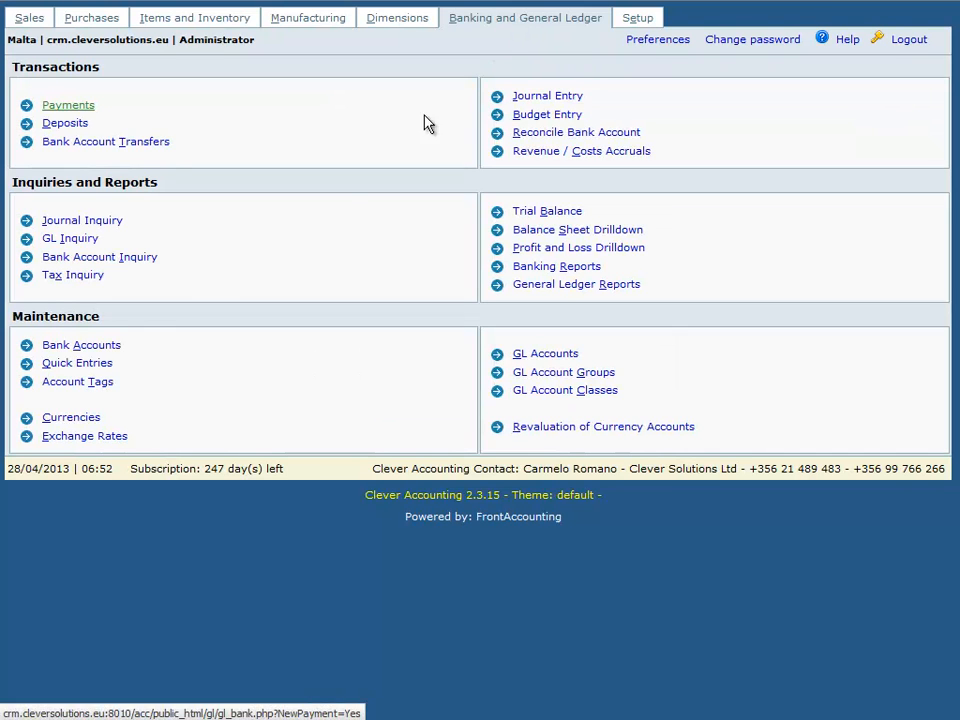
left_click(96, 348)
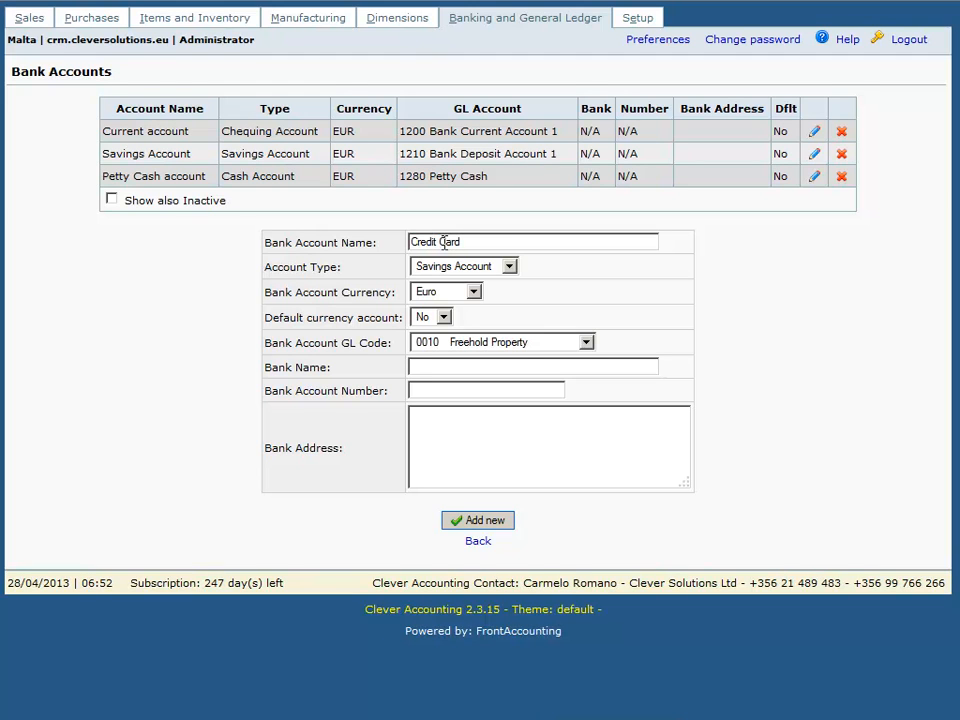
left_click(511, 266)
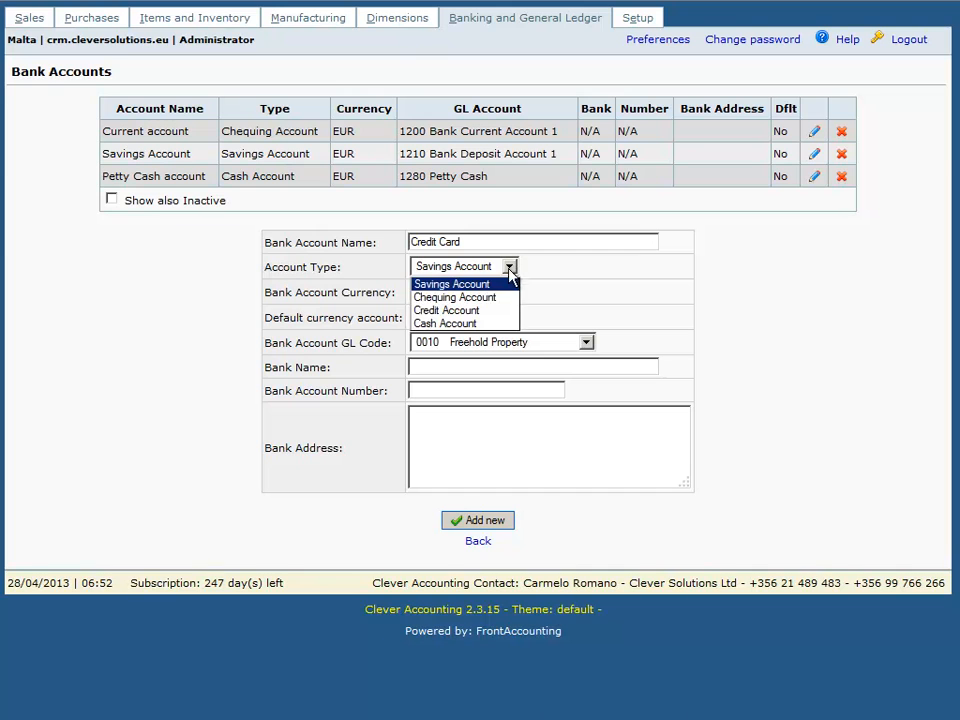
left_click(499, 311)
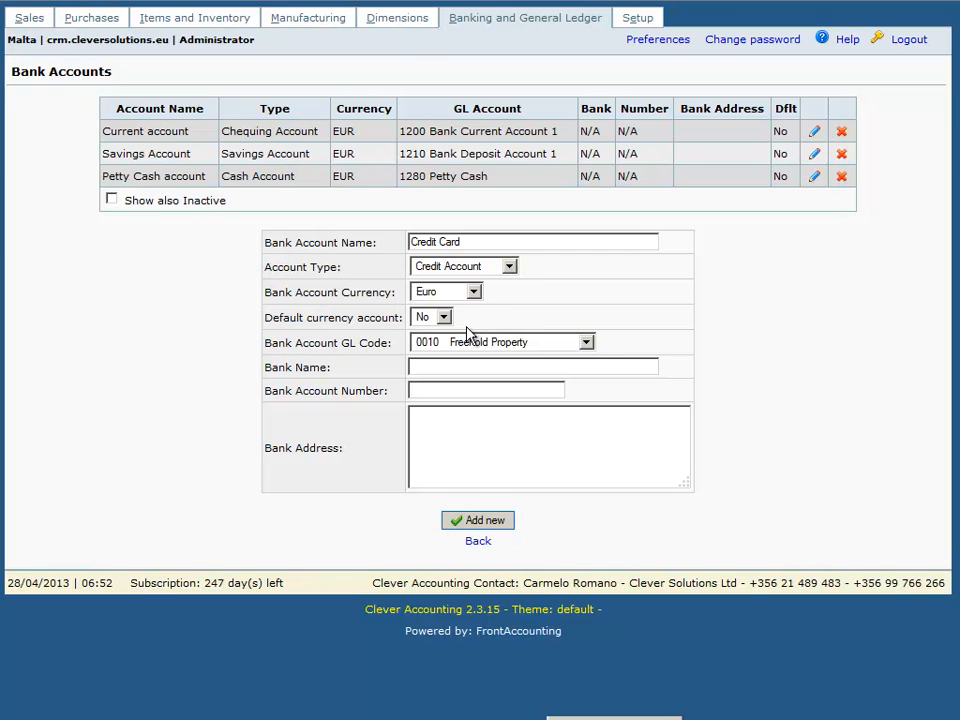
left_click(478, 343)
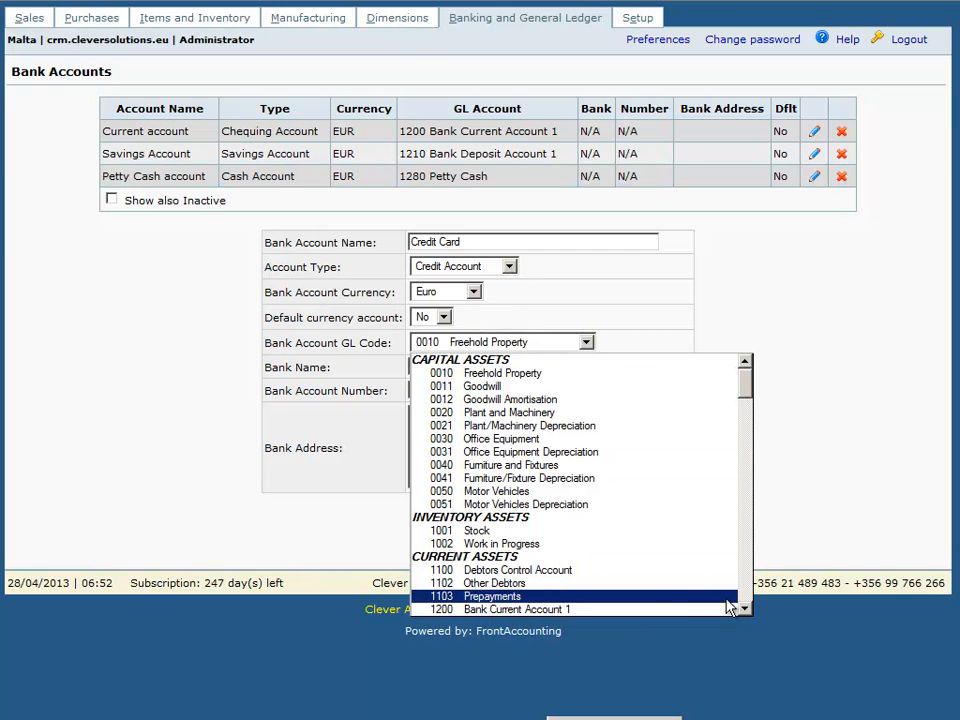
scroll(748, 611, "down", 2)
scroll(752, 620, "down", 2)
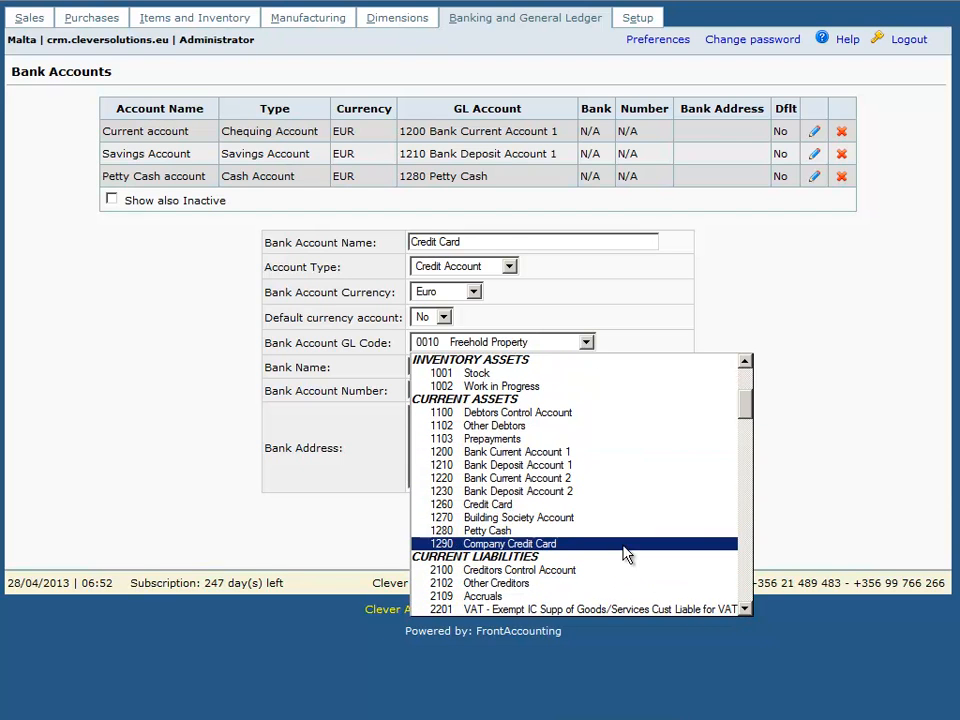
left_click(595, 515)
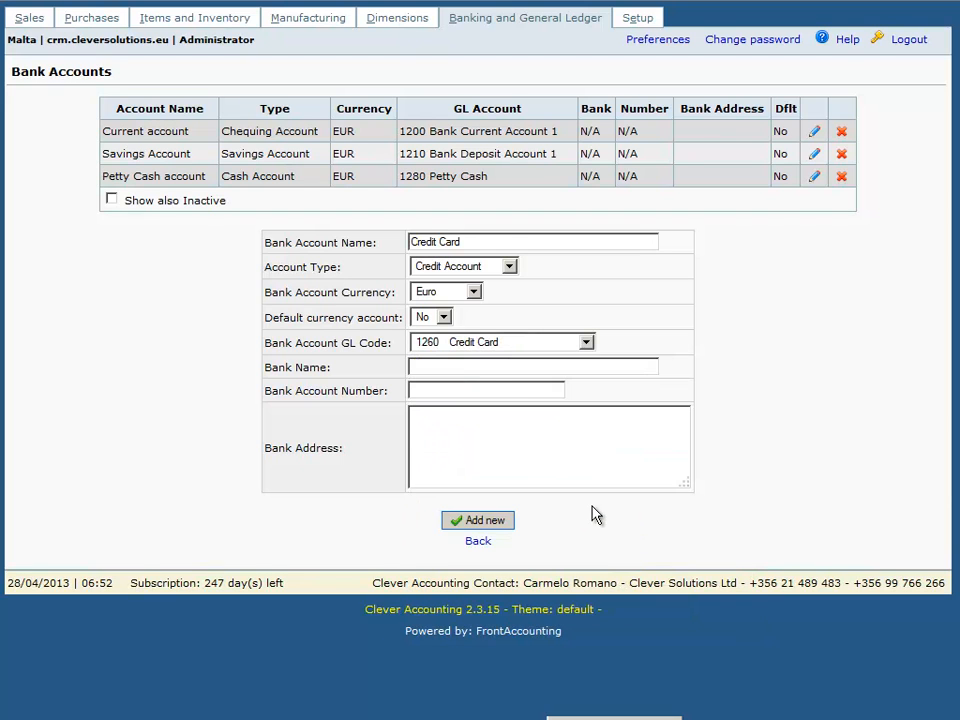
Set the bank name to Bank, enter the bank account number, and add the new bank account
left_click(501, 370)
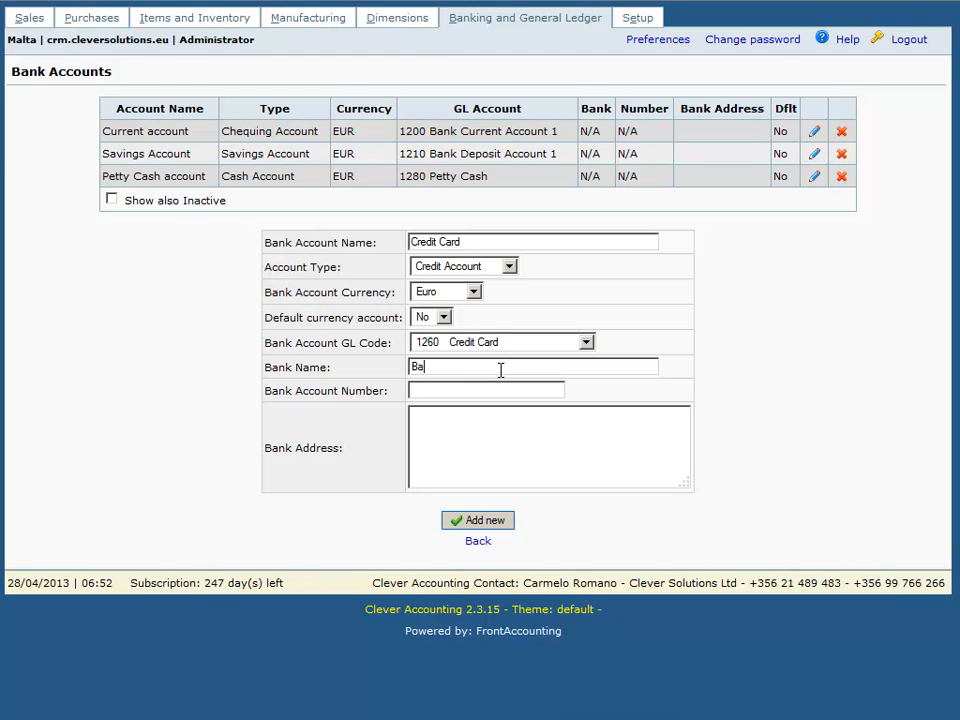
key("Tab")
type("123")
left_click(487, 523)
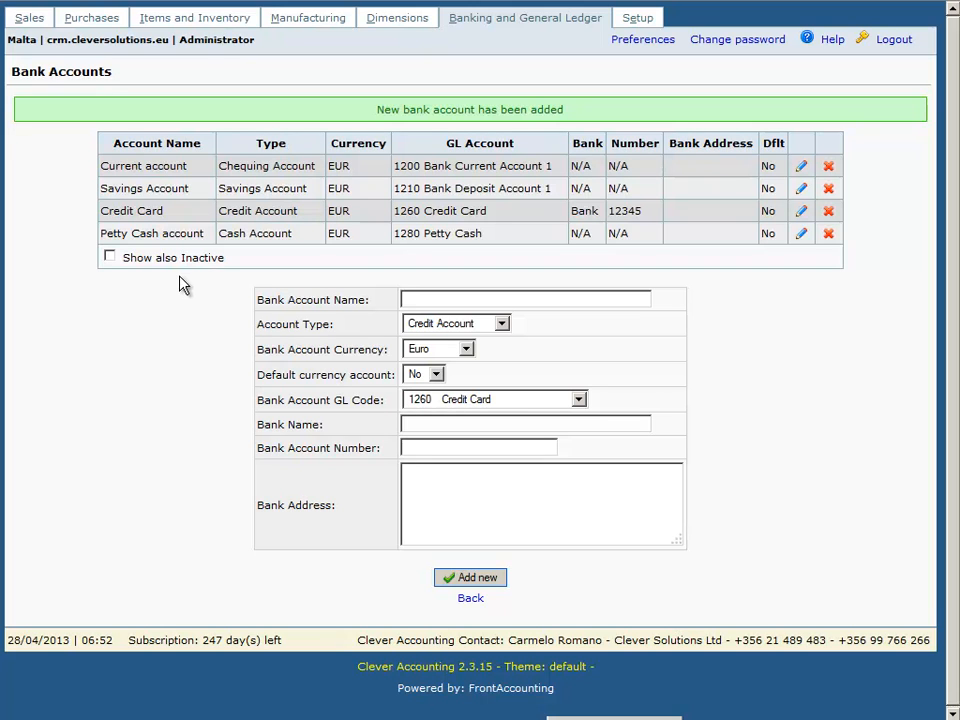
Start a new inventory item of type Service with item code 1000, name 1000 and category Services
left_click(196, 22)
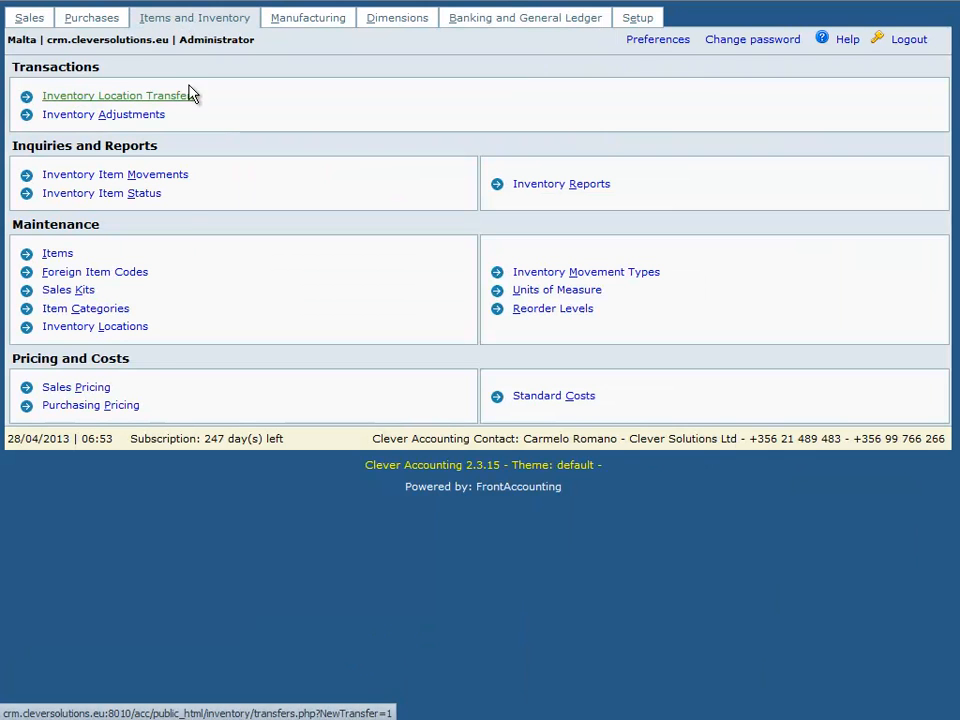
left_click(62, 256)
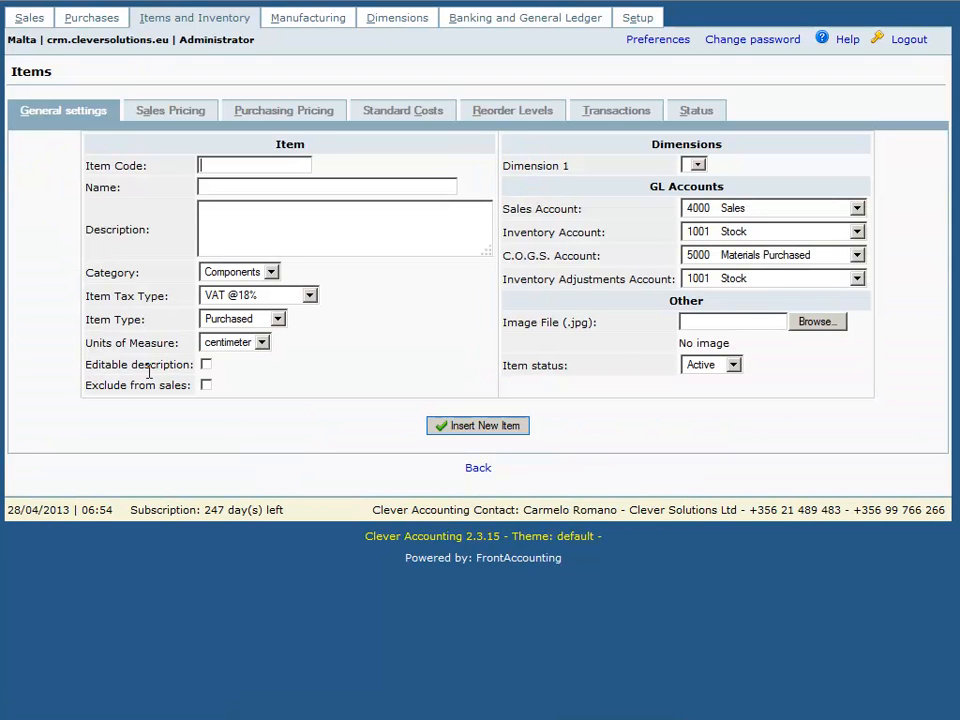
left_click(278, 319)
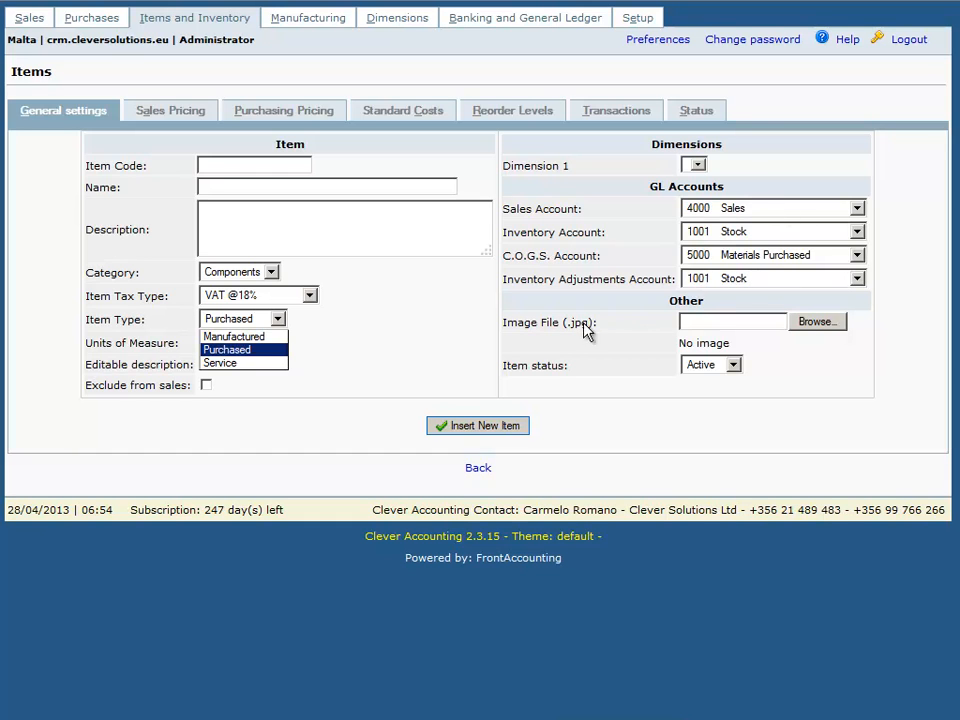
left_click(237, 365)
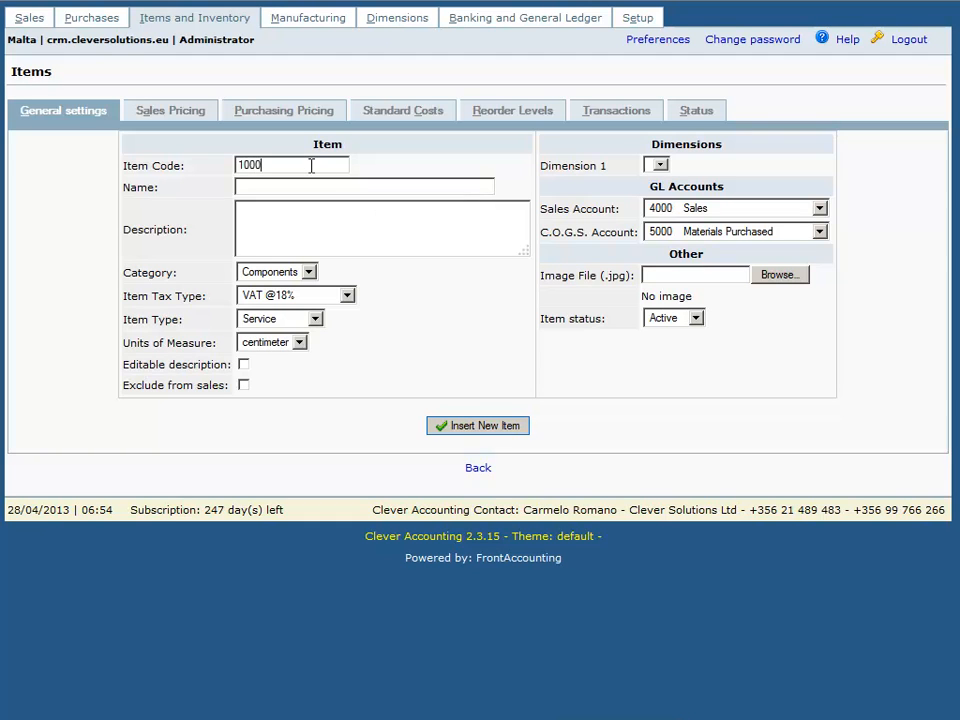
left_click(306, 189)
type("1000")
key("Tab")
key("Tab")
left_click(309, 273)
left_click(302, 329)
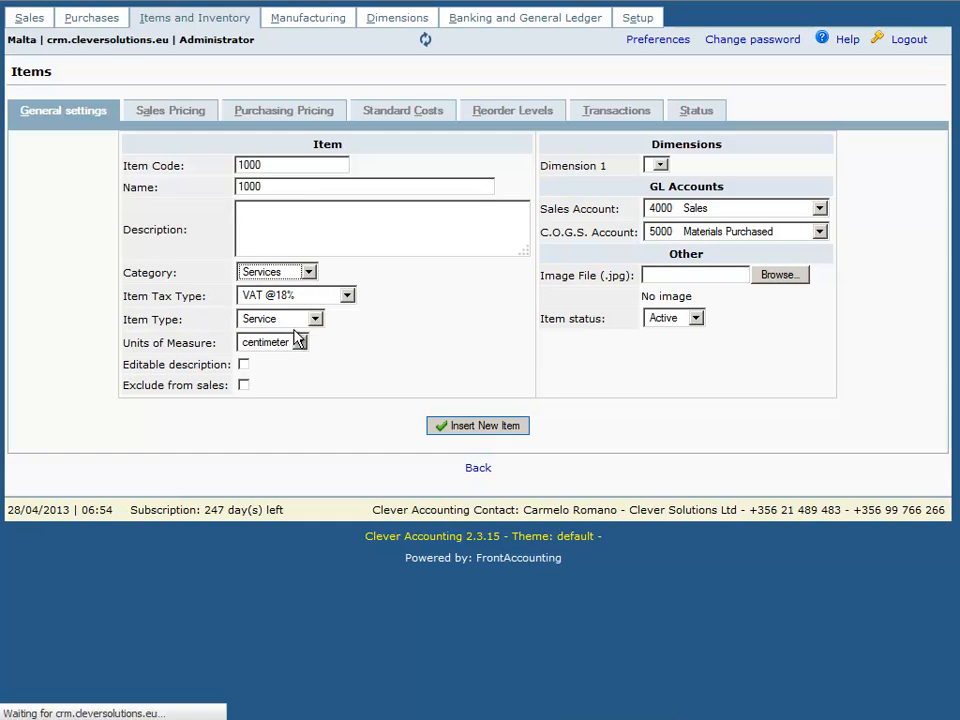
Set the unit of measure to each, allow an editable description, choose item type Service, and insert the new item
left_click(263, 344)
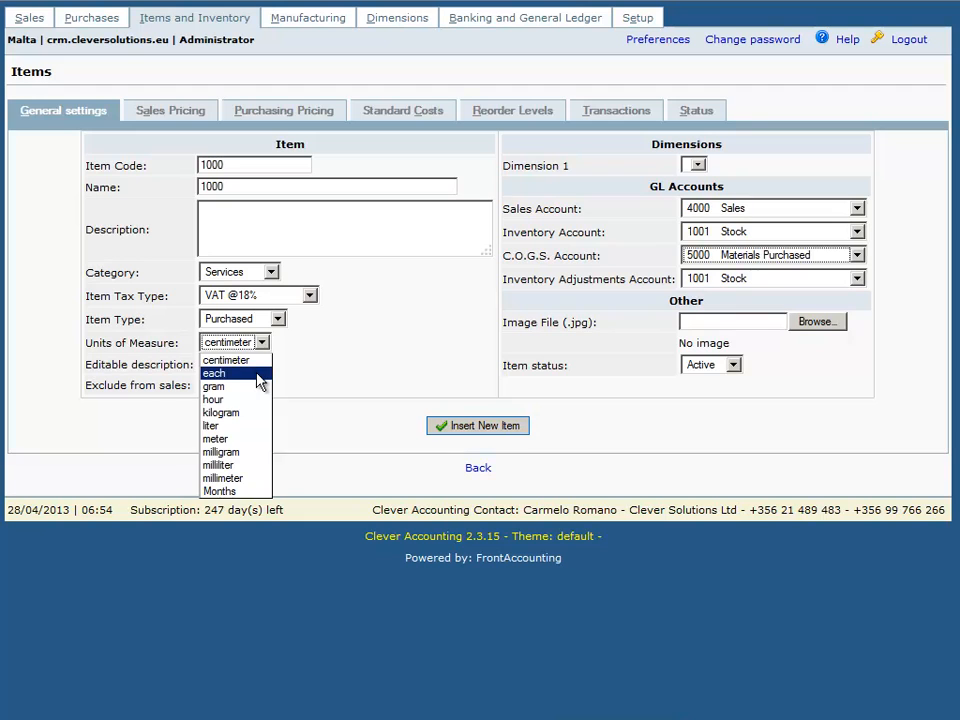
left_click(260, 375)
left_click(206, 365)
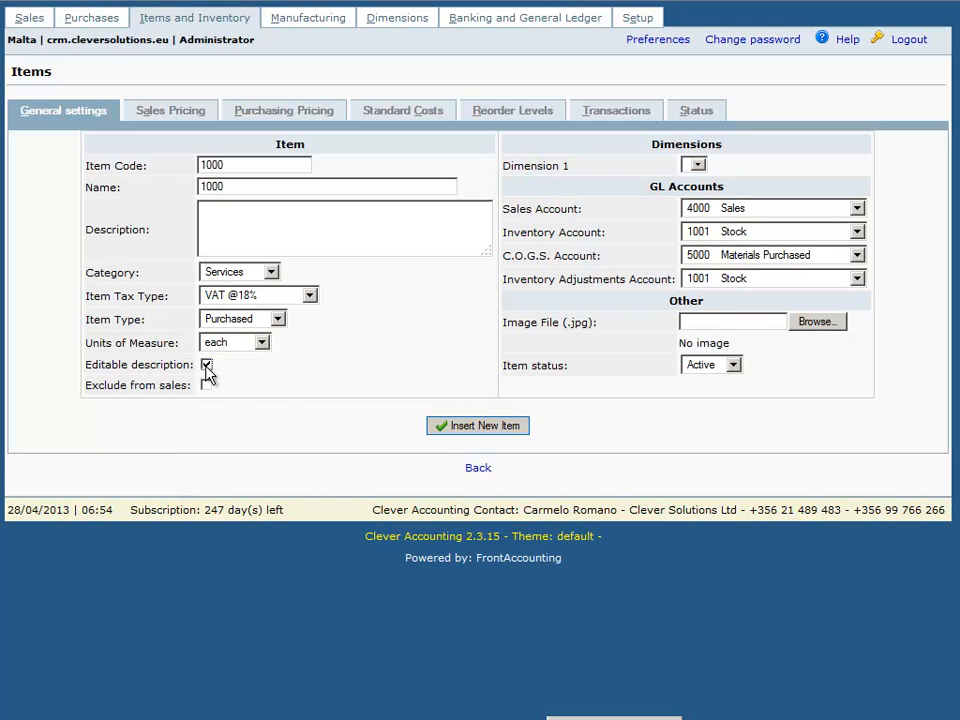
left_click(277, 321)
left_click(265, 364)
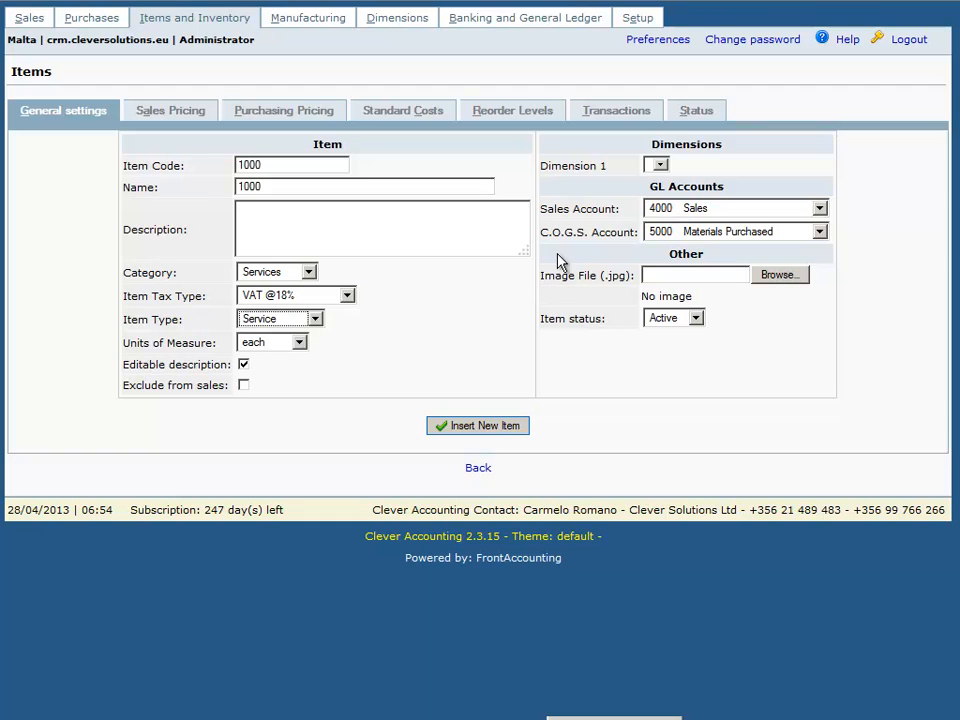
left_click(486, 428)
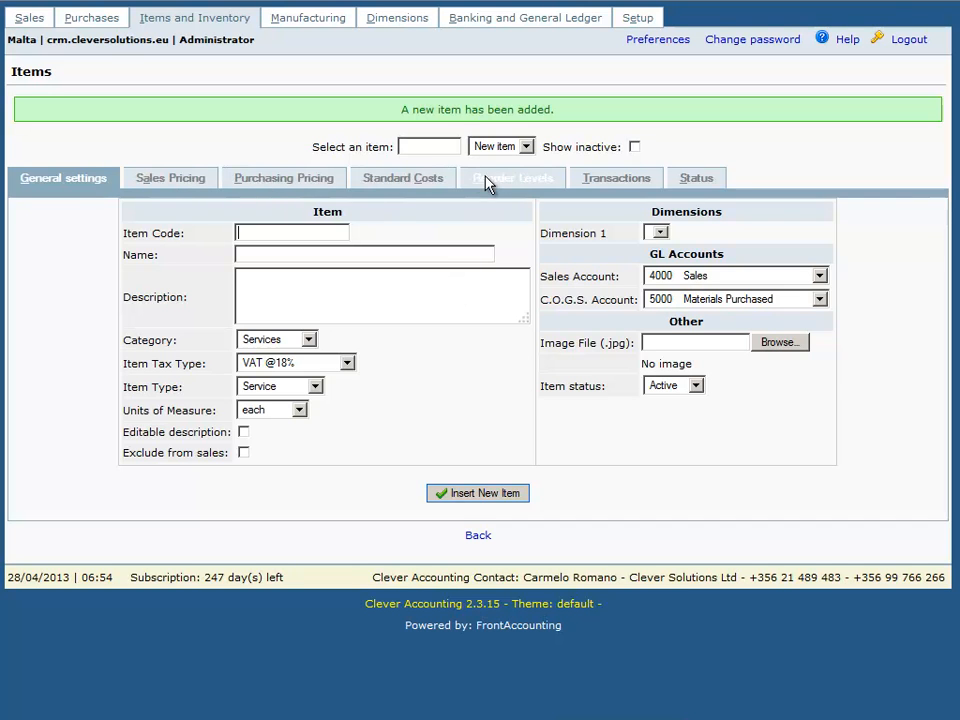
Add a new customer named CustomerOne with the short name Customer Name and save the customer record
left_click(28, 20)
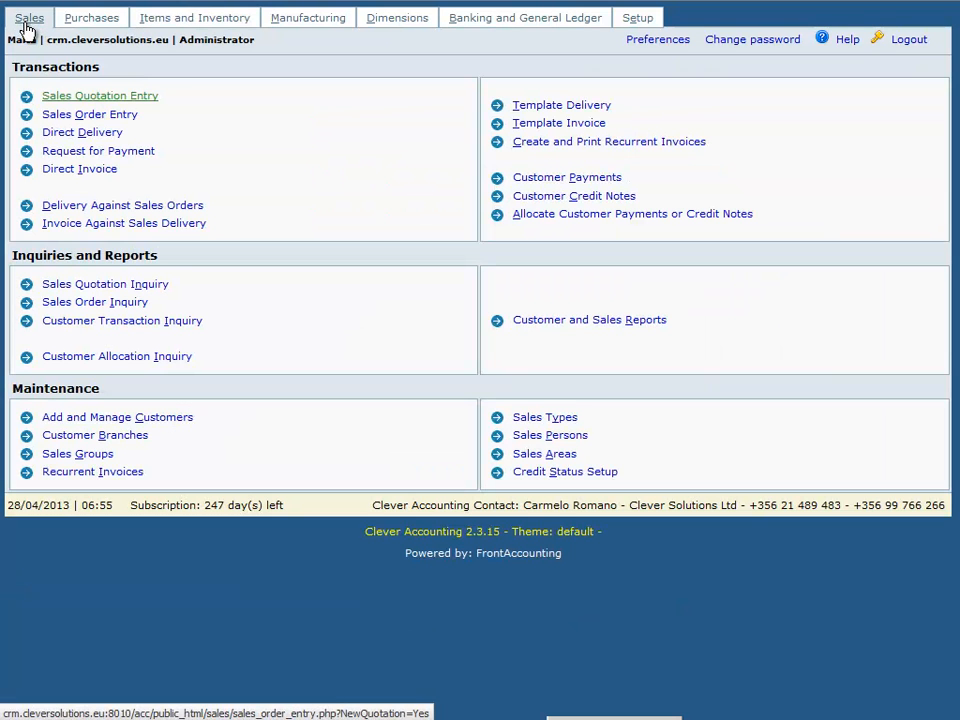
left_click(70, 418)
left_click(250, 168)
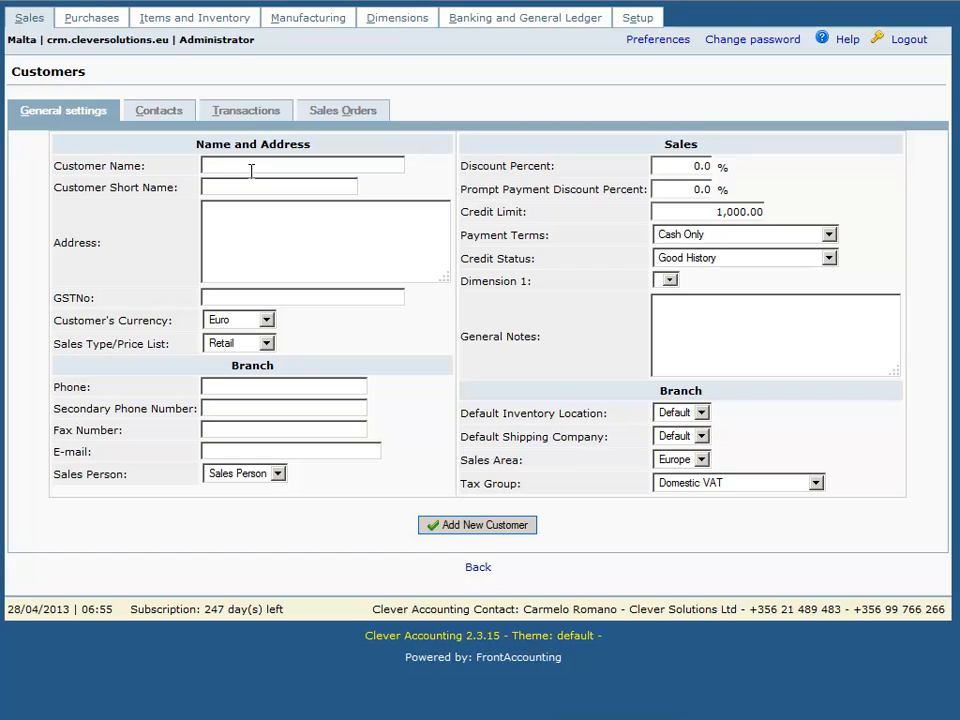
type("CustomerG")
type("ne")
type("Custom")
type("er Name")
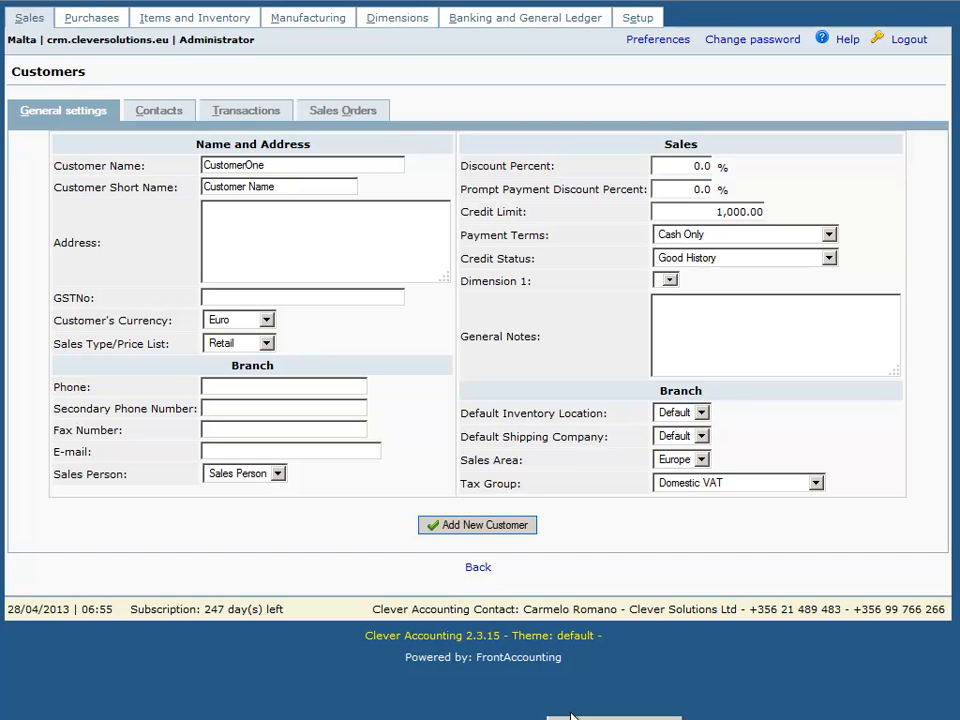
left_click(503, 530)
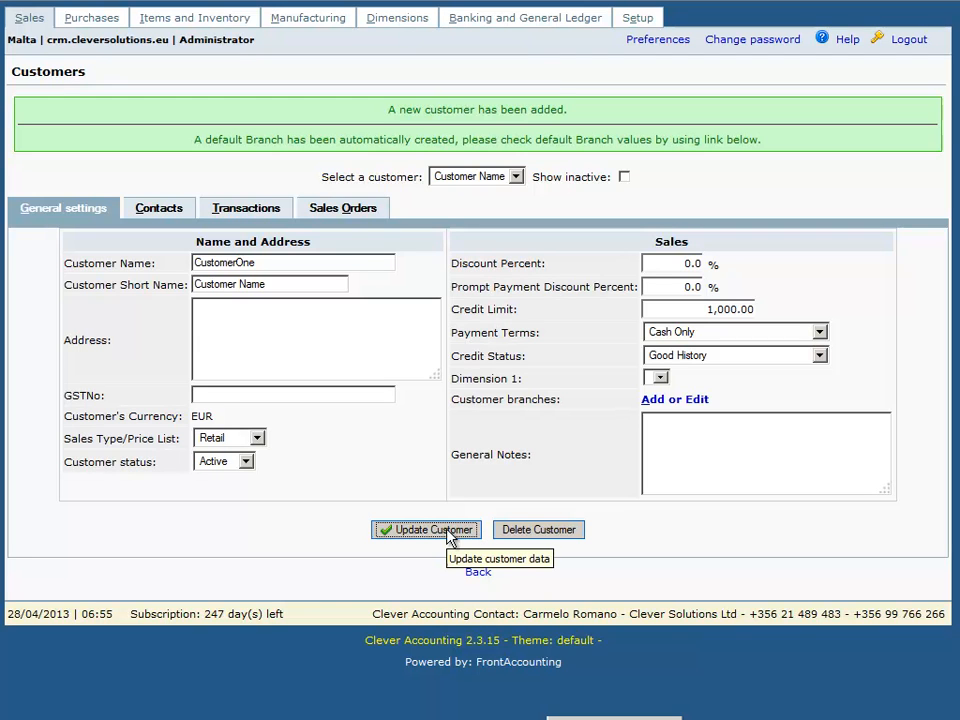
left_click(448, 531)
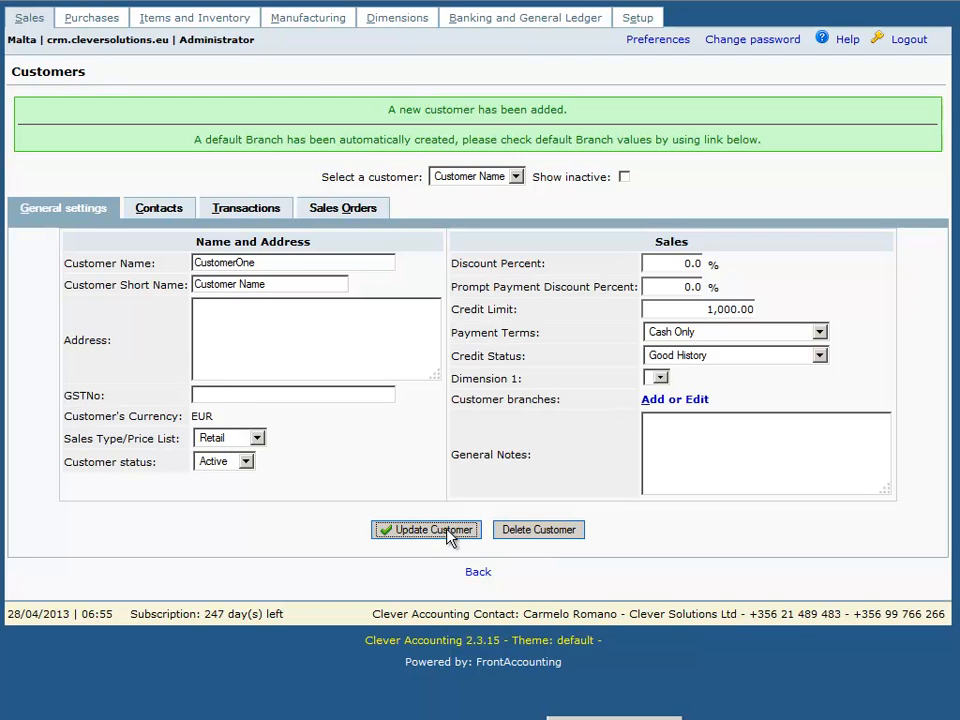
Start a direct sales invoice for the customer with the short name Customer Name
left_click(18, 17)
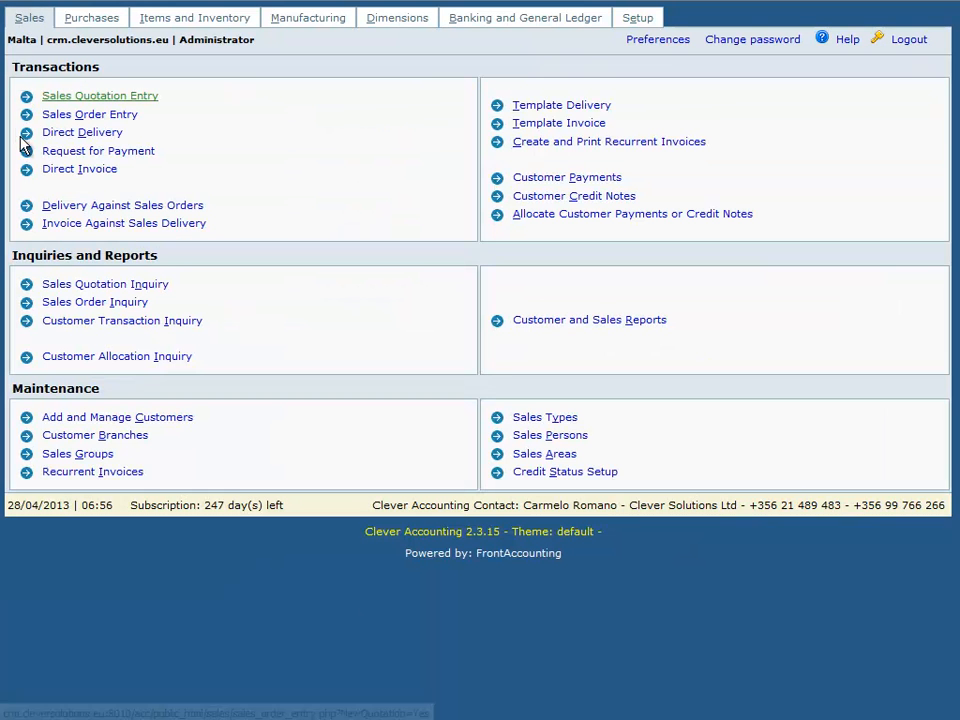
left_click(92, 170)
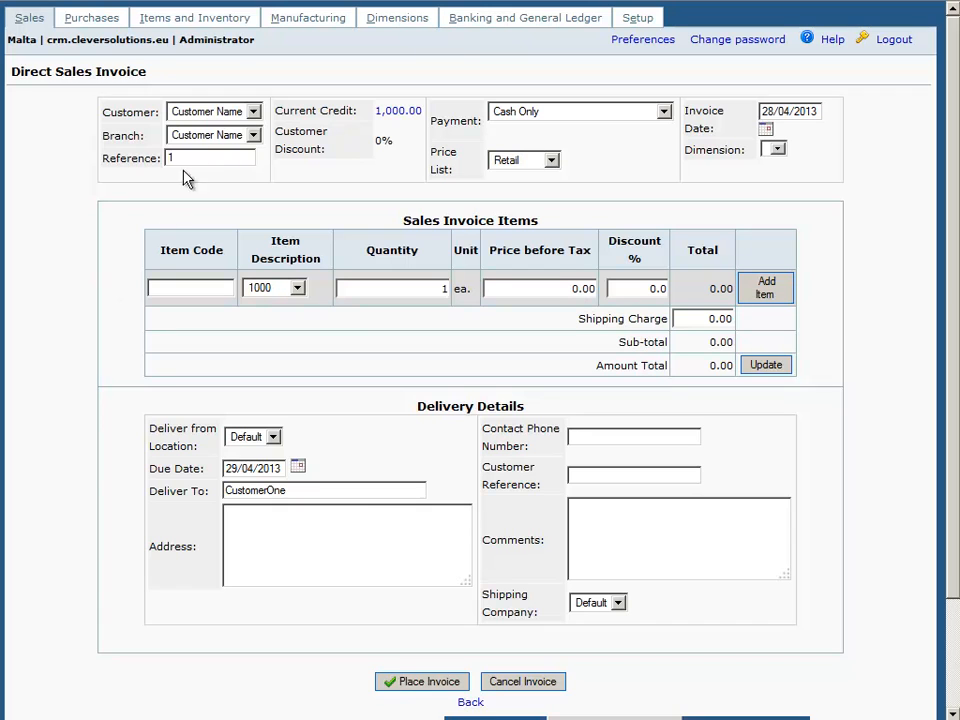
left_click(253, 112)
left_click(250, 128)
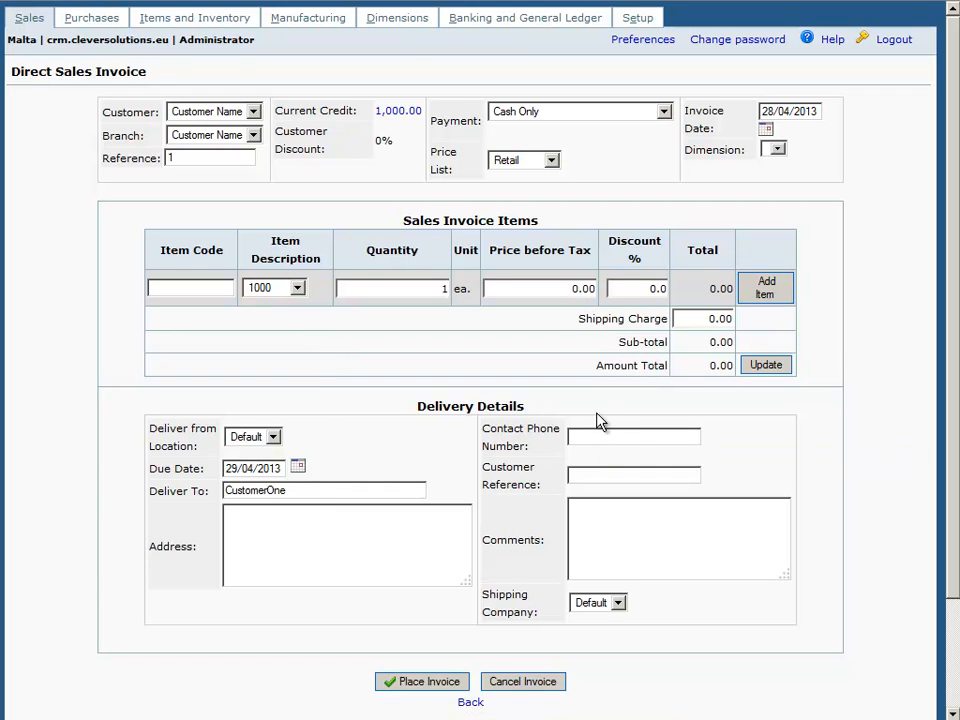
Add one unit of item 1000 at 10.00 before tax and place the invoice with Street as the delivery address
left_click(566, 288)
type("1")
left_click(766, 288)
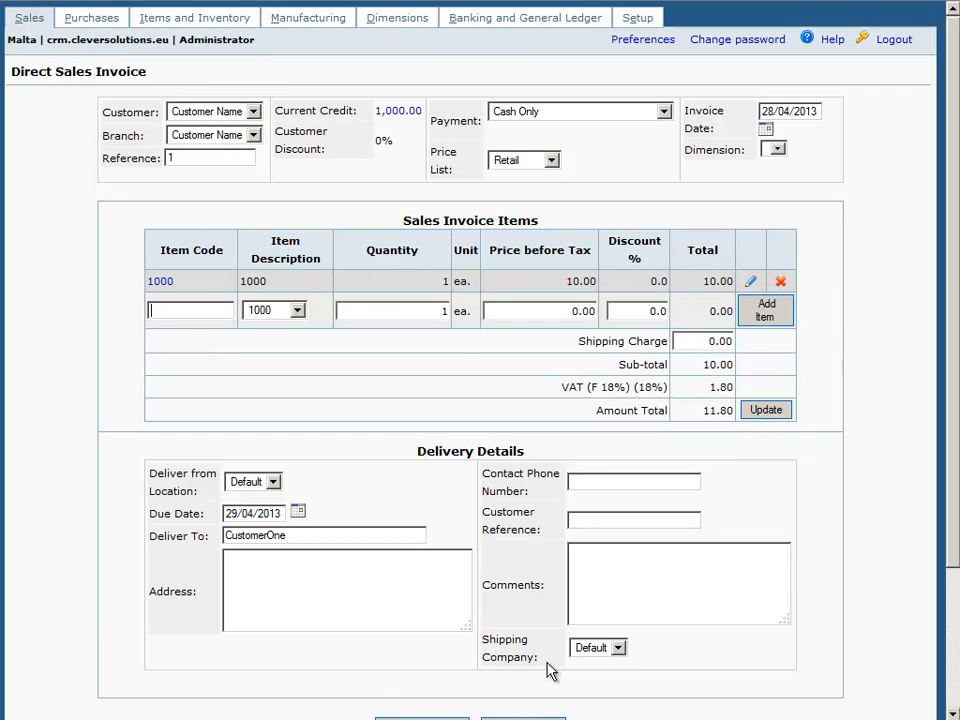
scroll(767, 568, "down", 1)
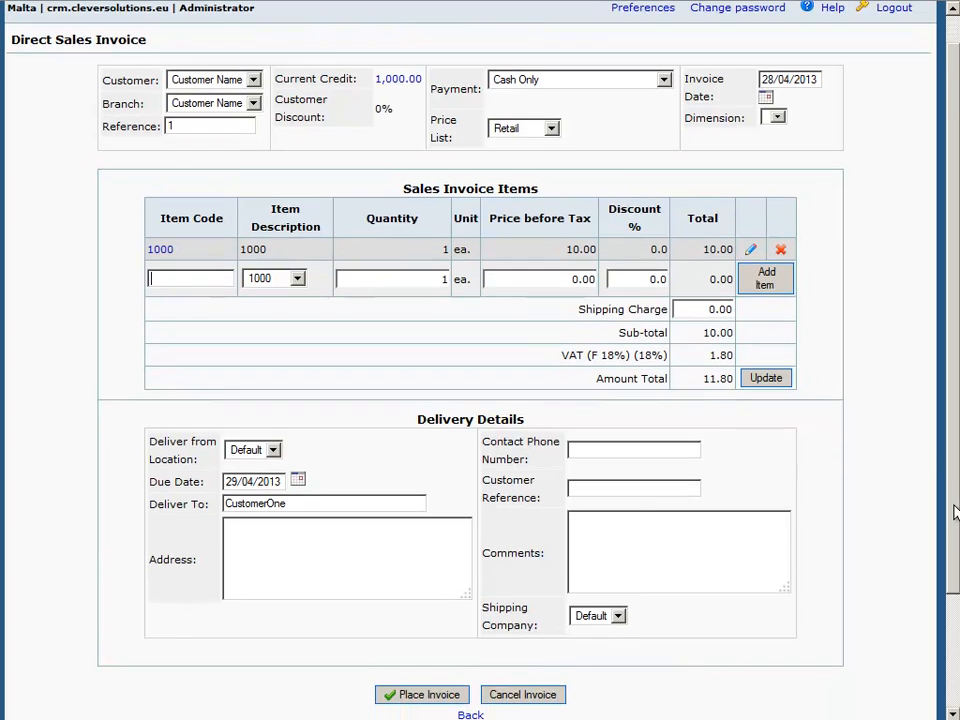
left_click(458, 683)
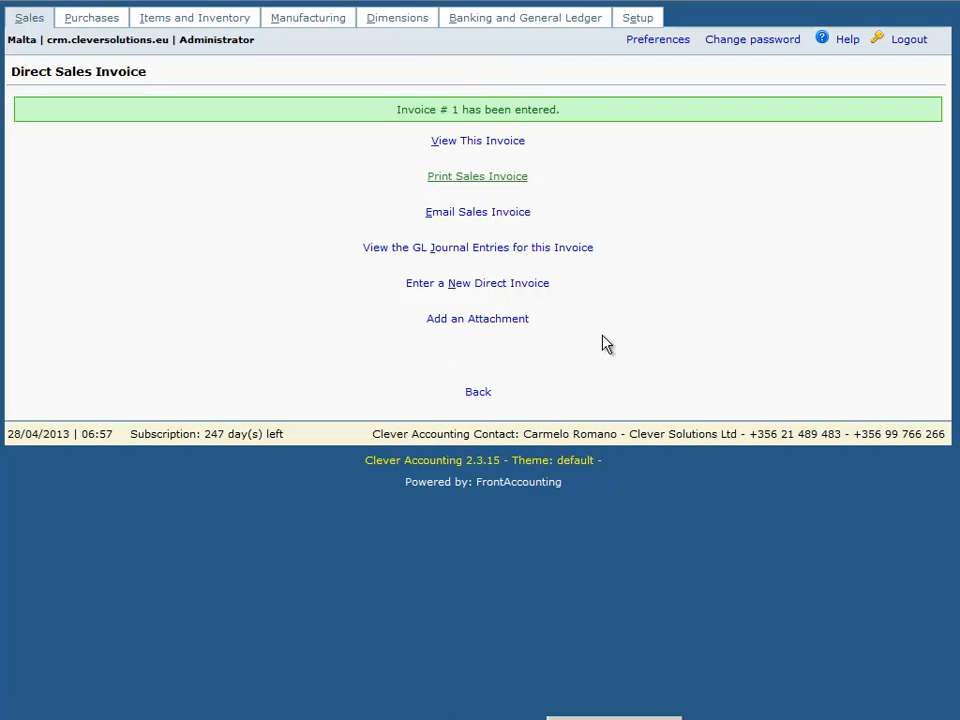
Generate the printable sales invoice and review its company header, item line and totals
left_click(507, 178)
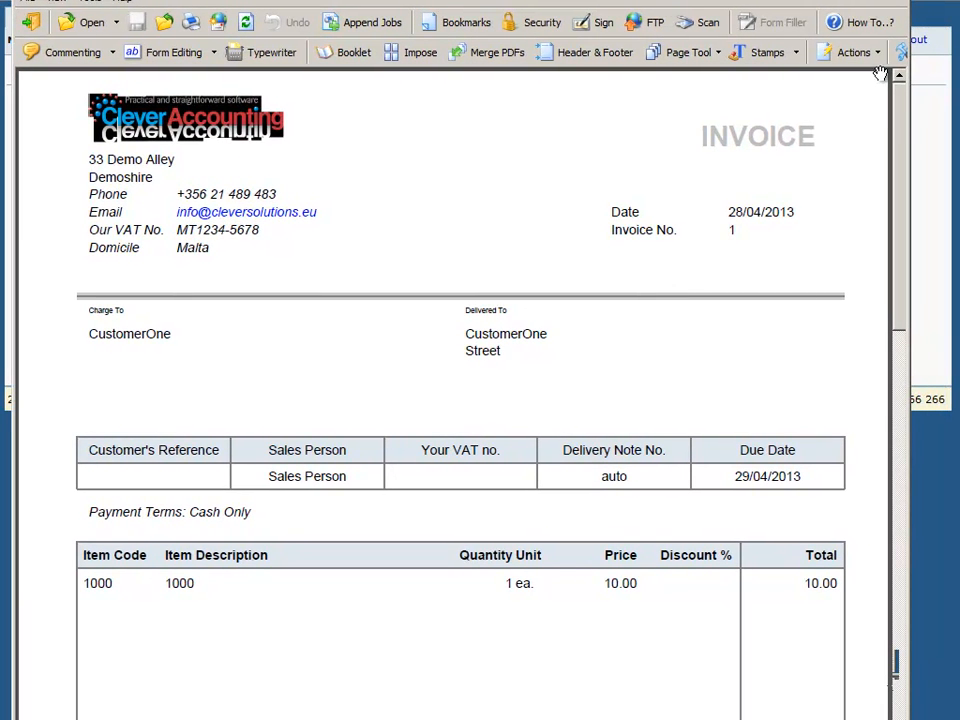
left_click_drag(900, 116, 912, 567)
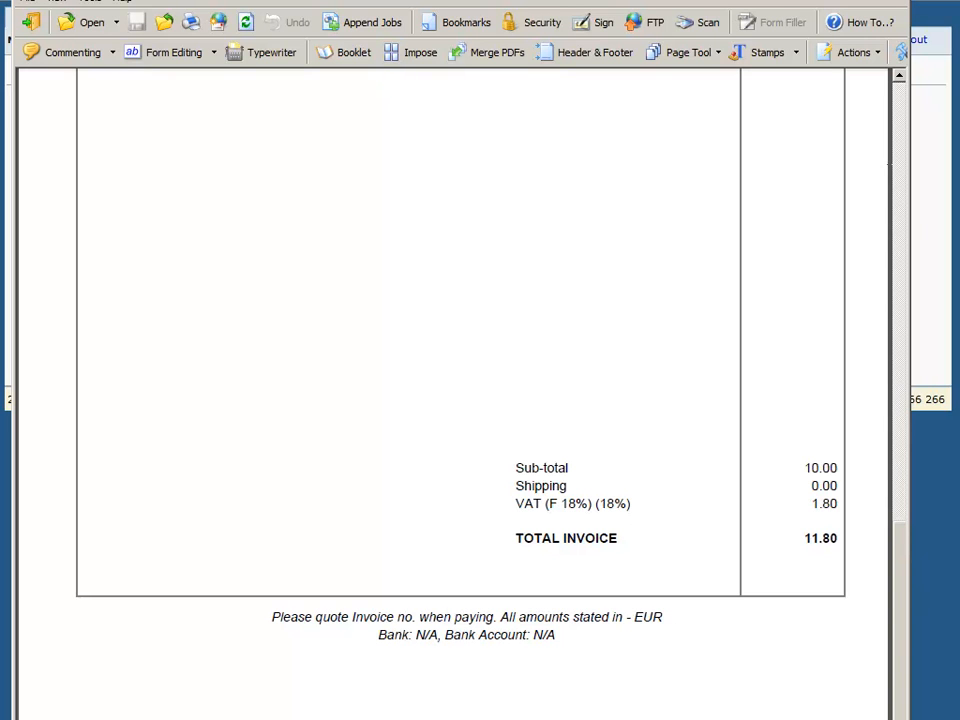
left_click_drag(904, 712, 933, 305)
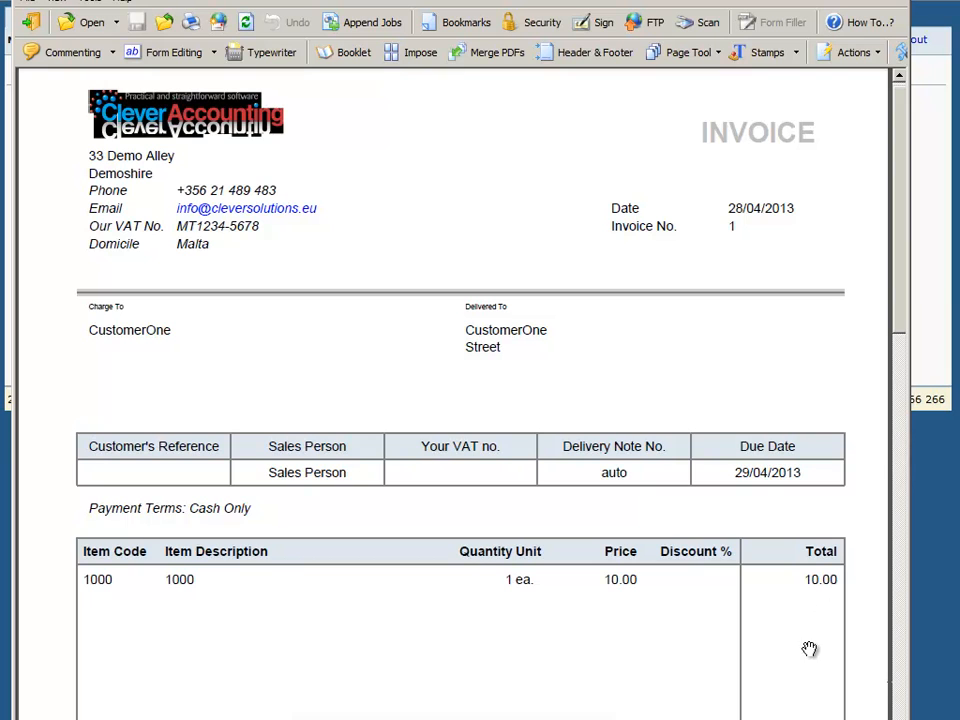